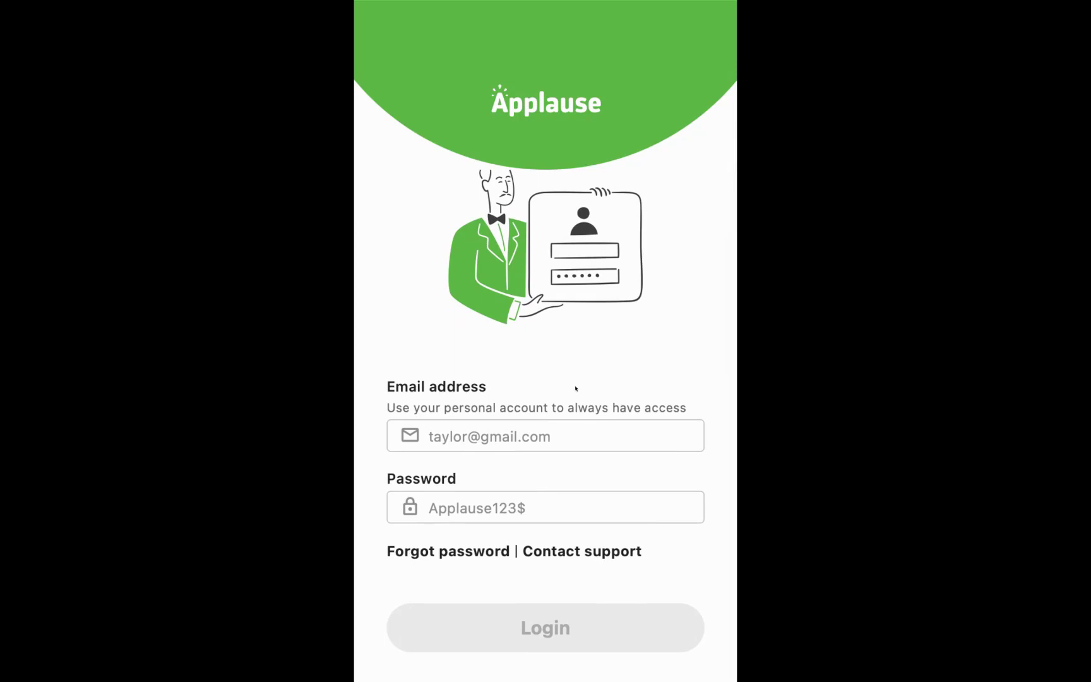
Step: Log in to Applause with the account's email address and password
scroll(542, 403, "up", 3)
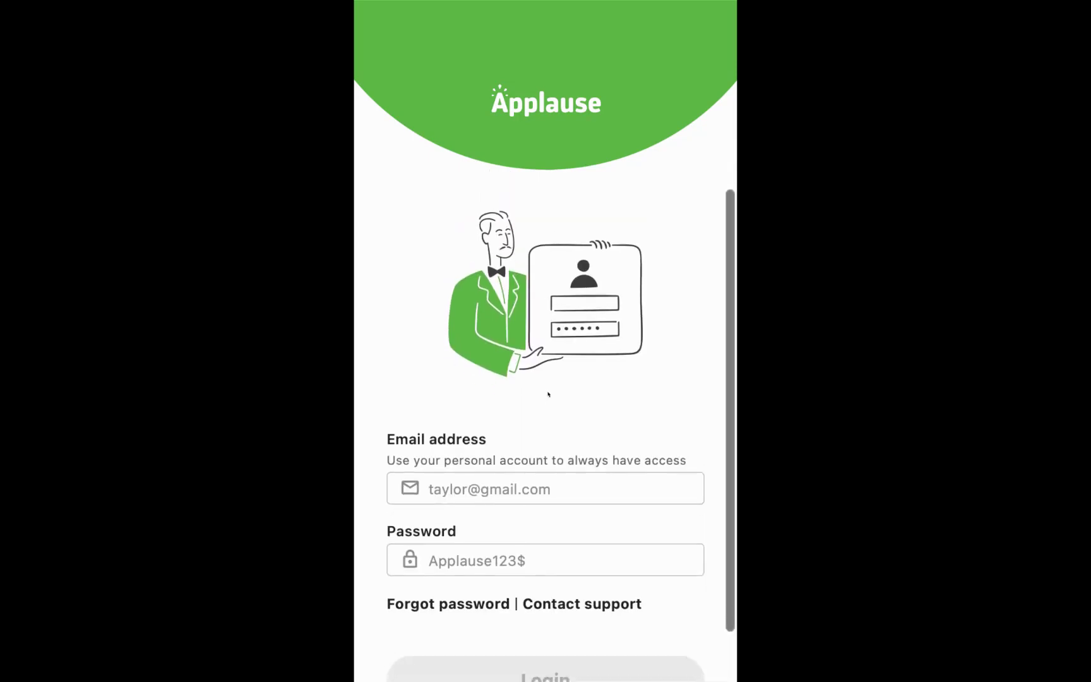
left_click(487, 433)
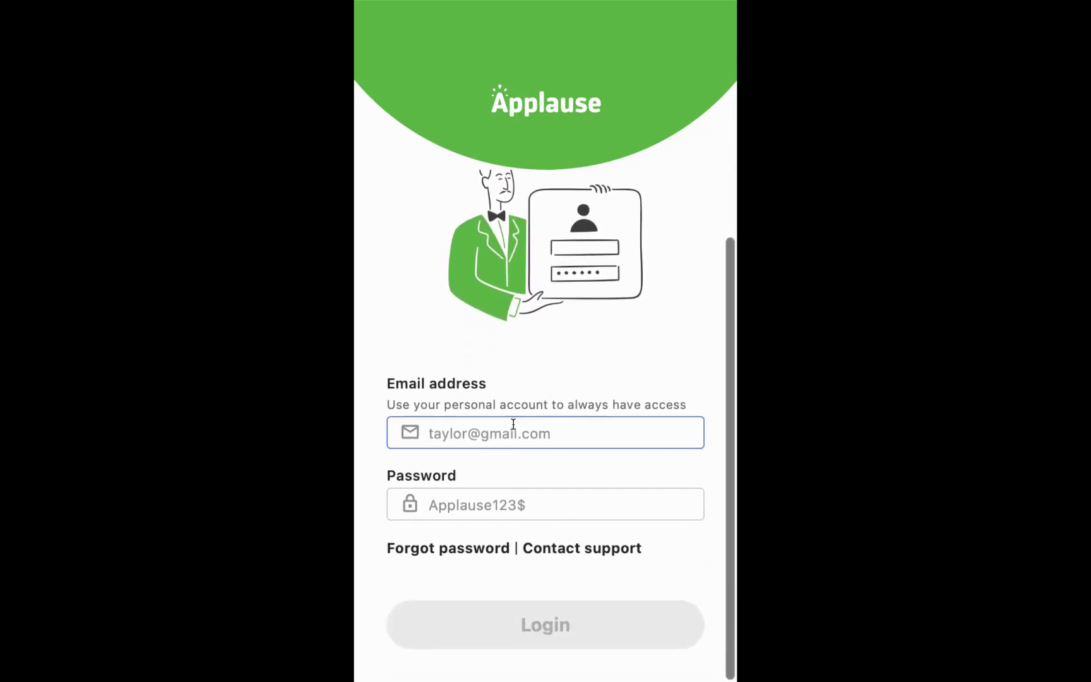
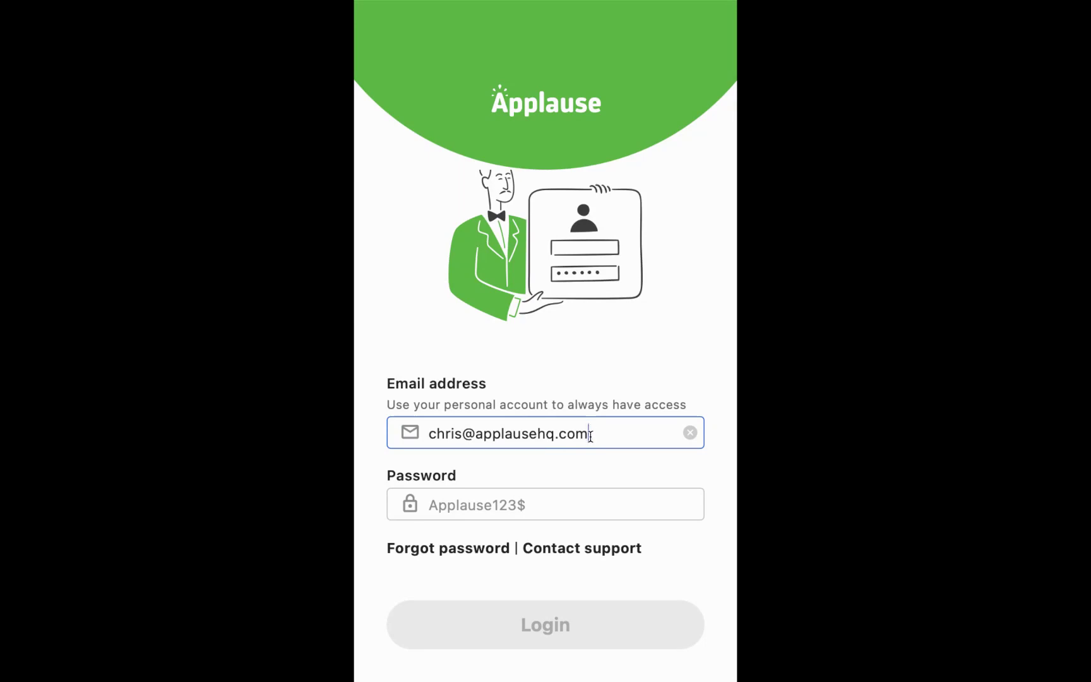
left_click(483, 501)
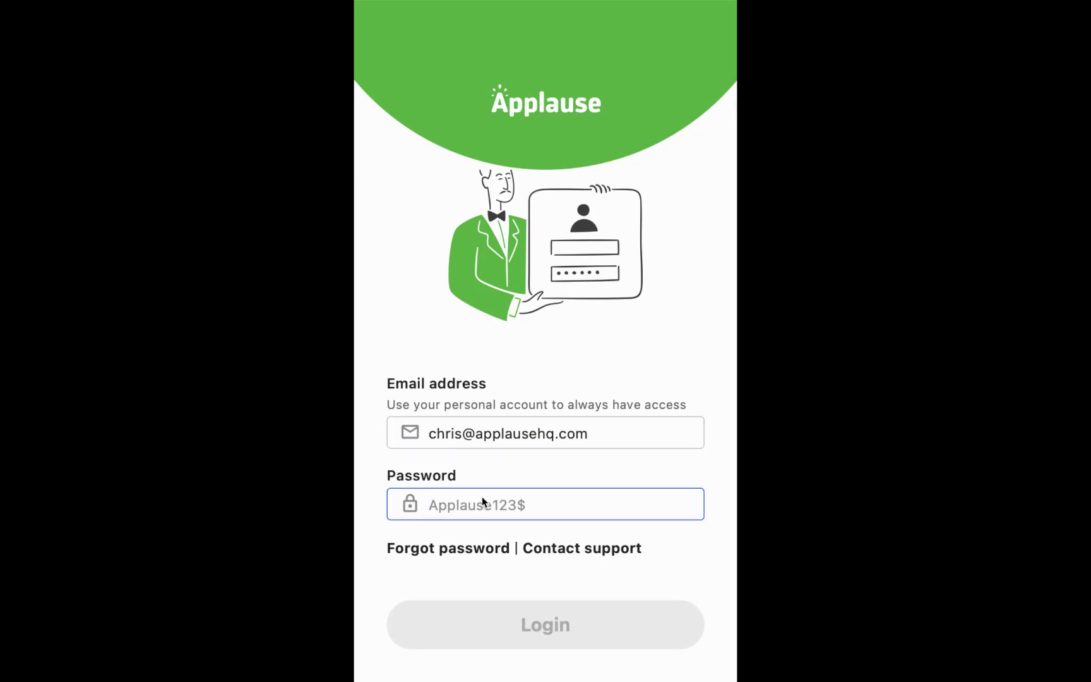
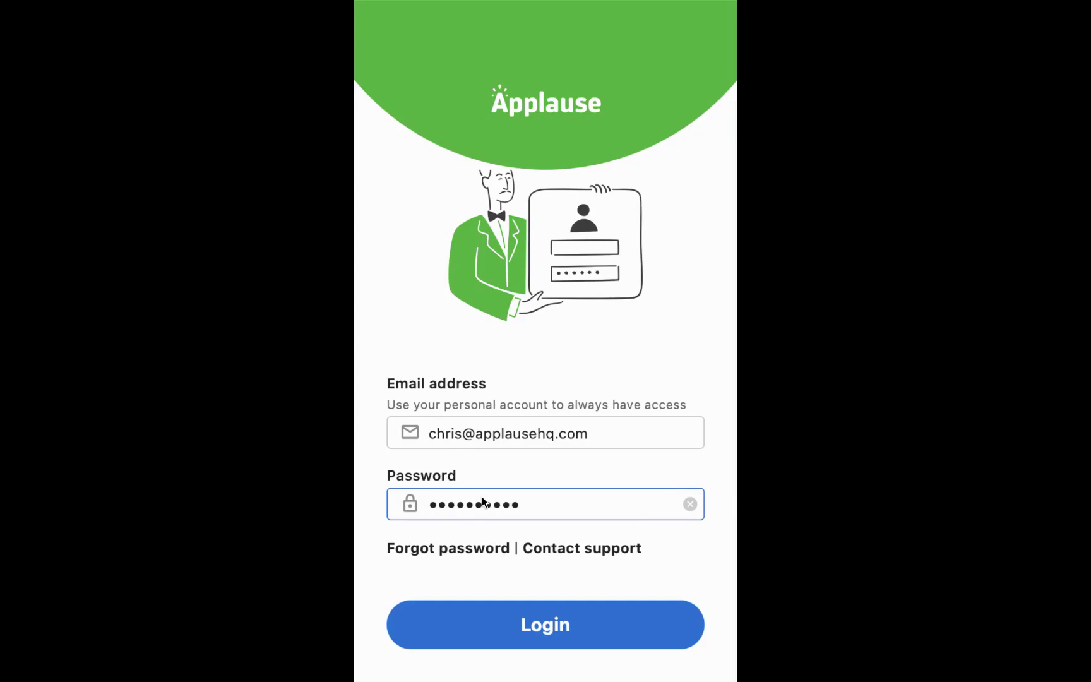
left_click(551, 635)
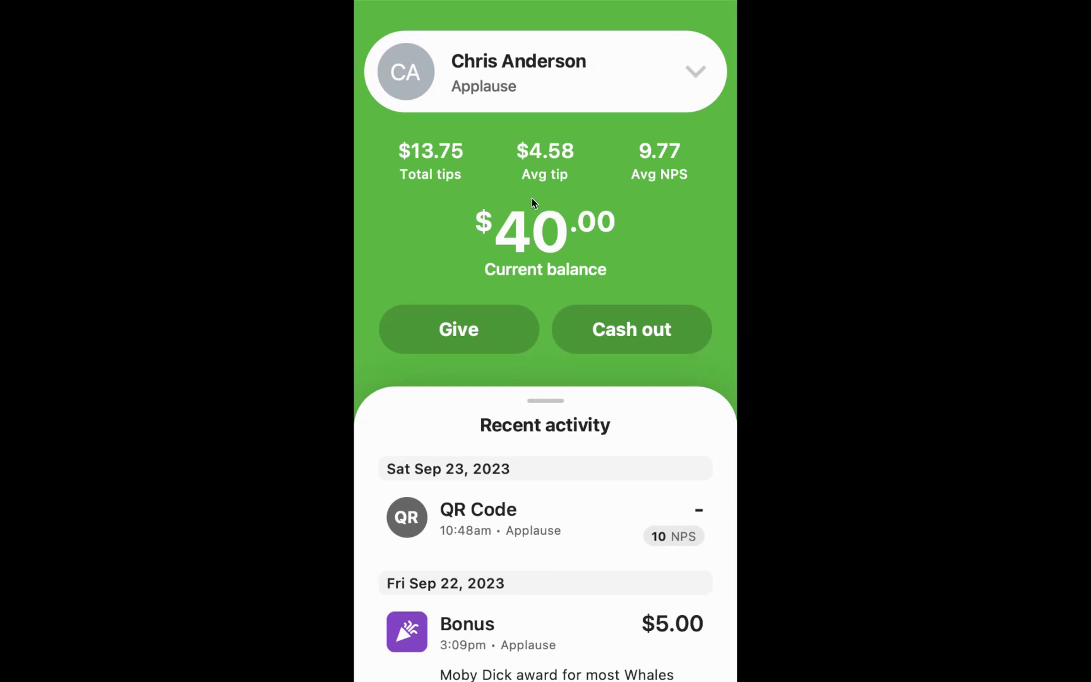
Step: Open the Bank account page from the profile menu, showing afcu and PHR checking
left_click(697, 74)
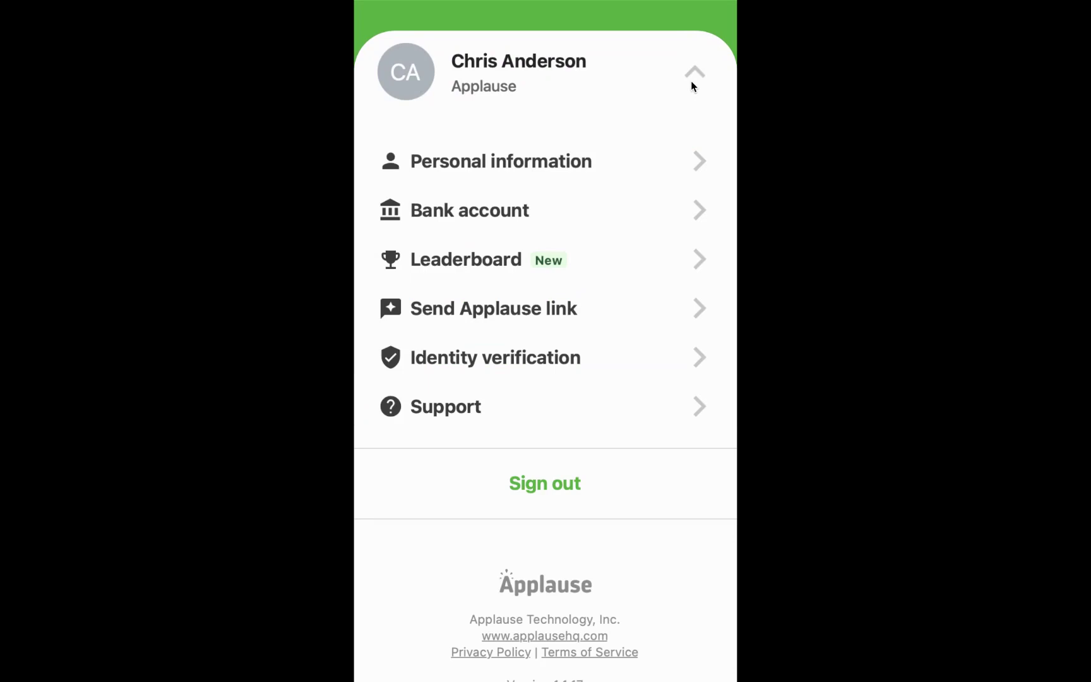
left_click(494, 213)
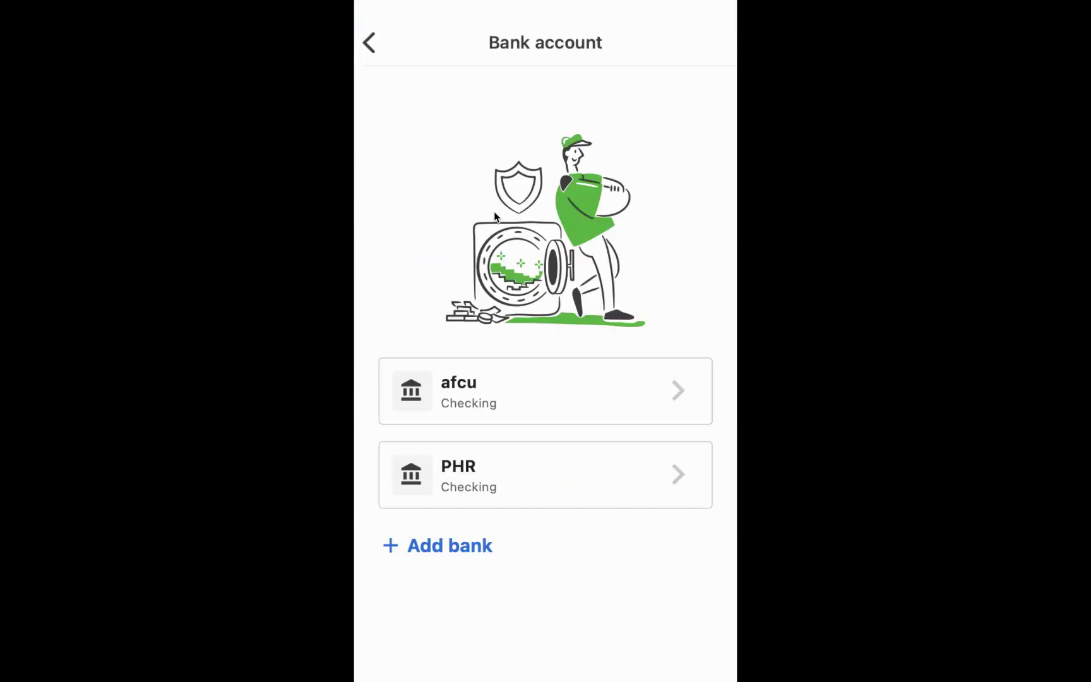
Step: Inspect the + Add bank routing number form, then back out and collapse the menu
left_click(462, 549)
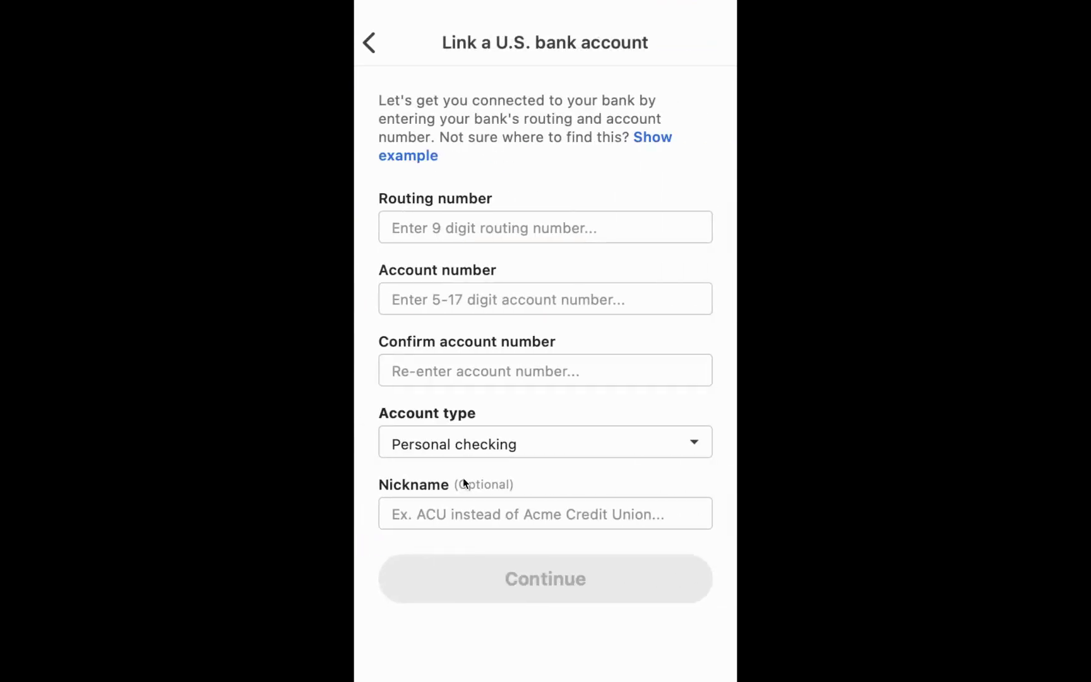
left_click(436, 231)
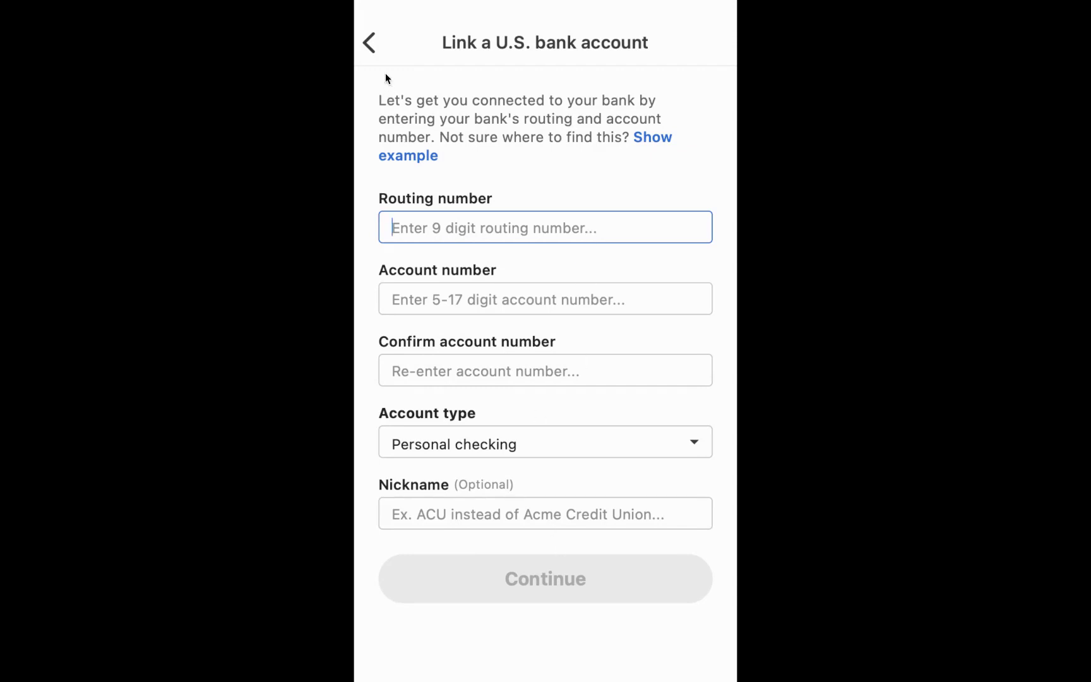
left_click(372, 48)
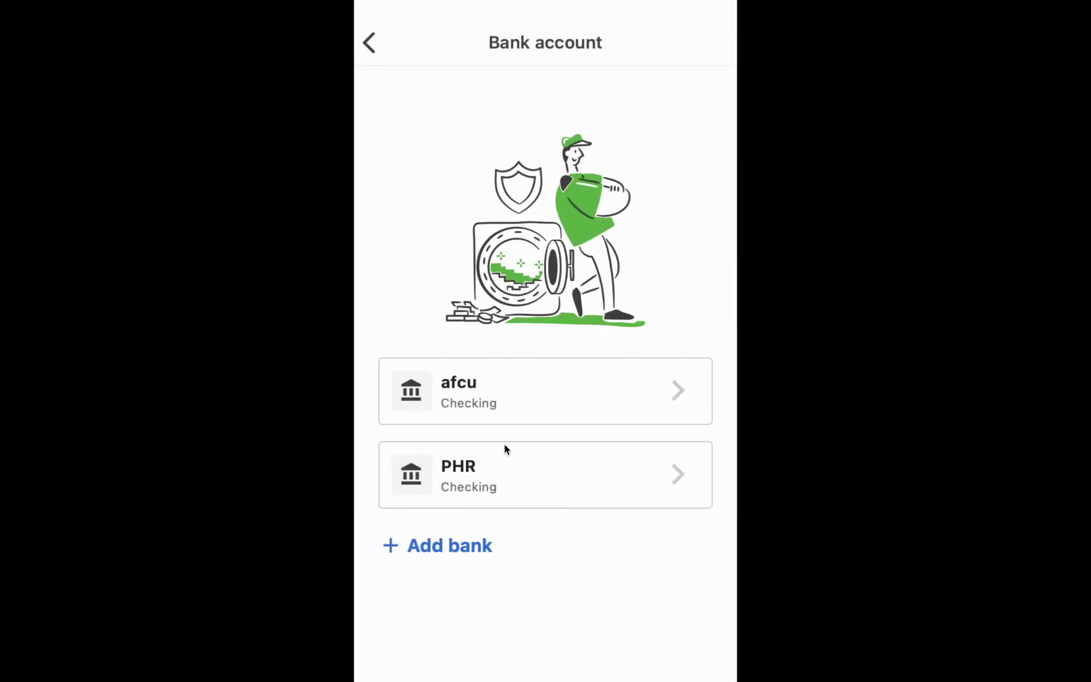
left_click(370, 43)
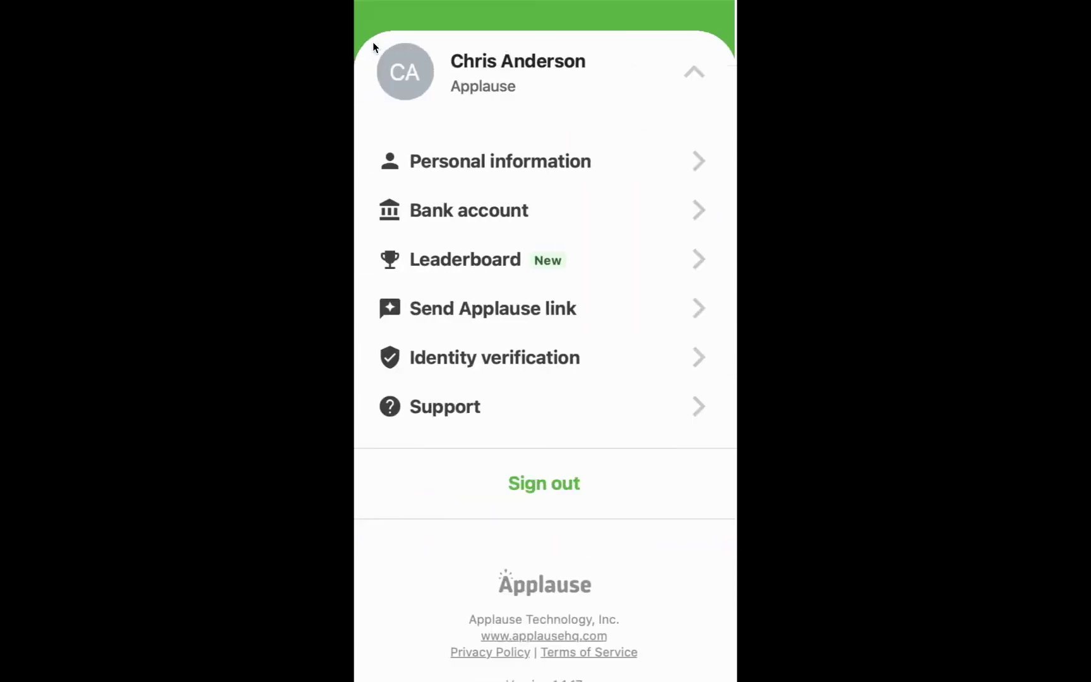
left_click(703, 67)
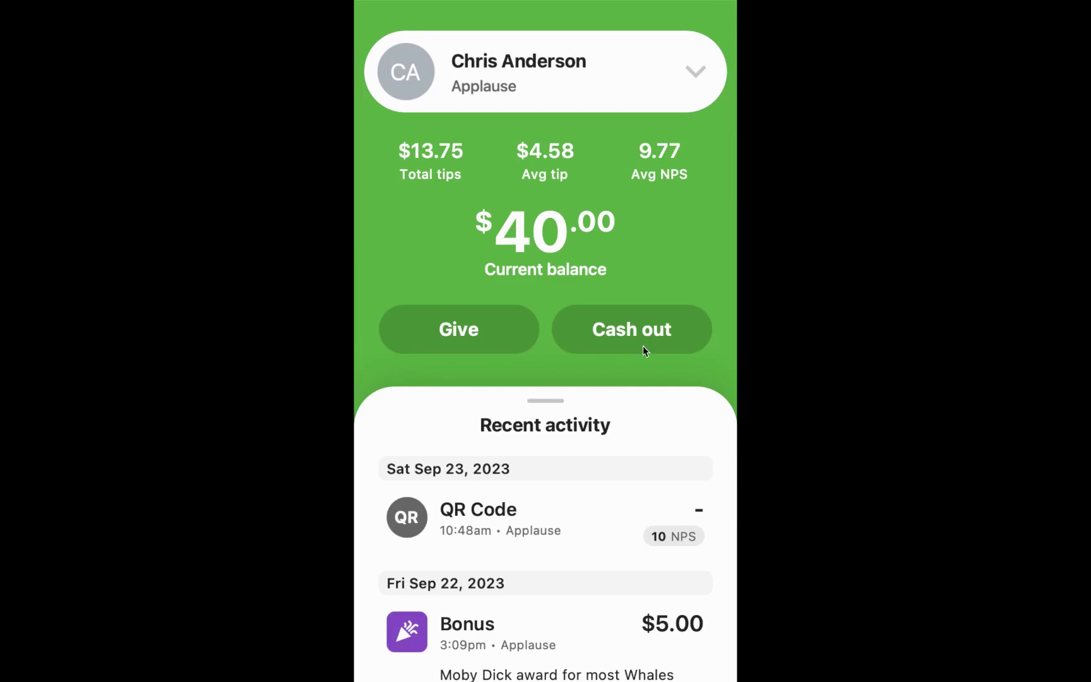
Step: Transfer $10.00 to afcu checking and answer the rating prompt with Love it!
left_click(648, 341)
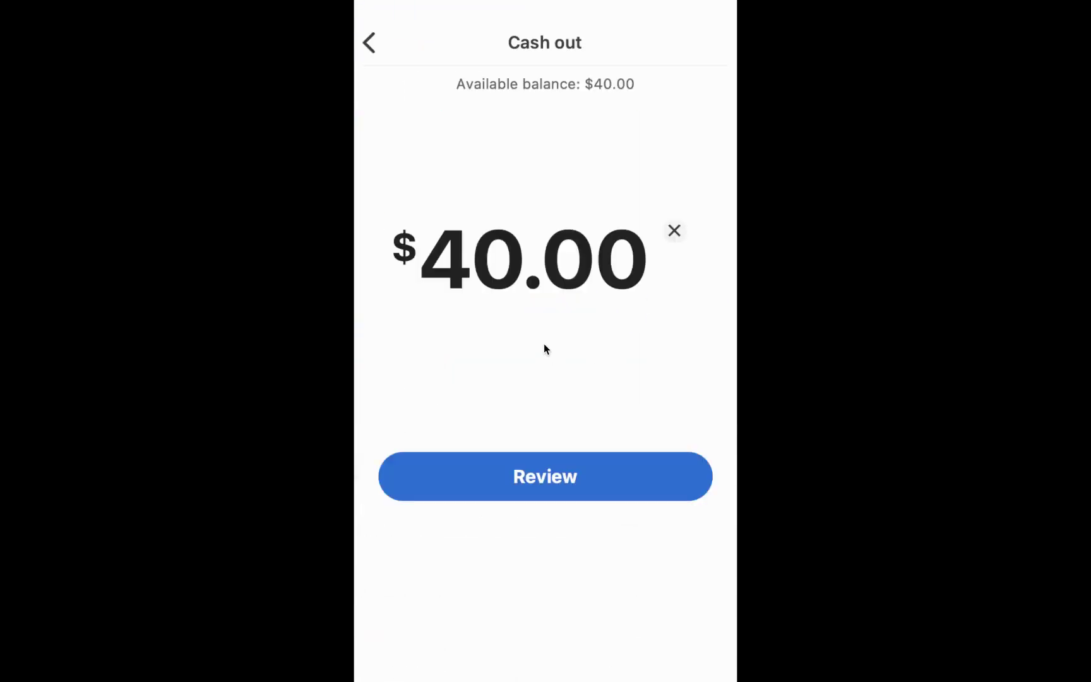
double_click(570, 263)
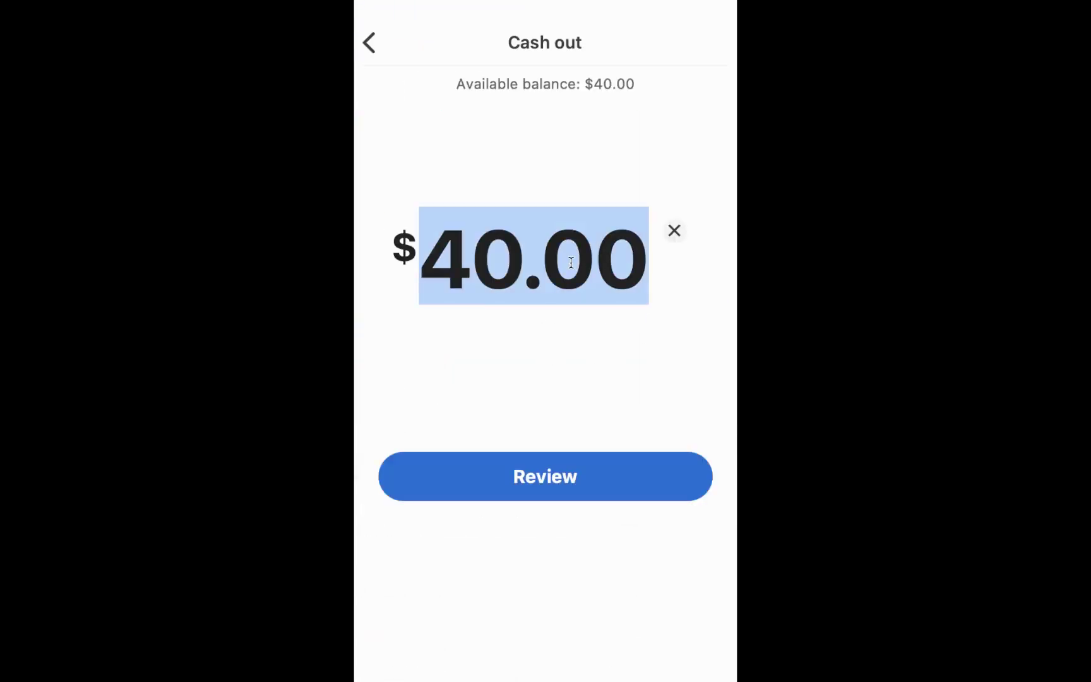
type("10")
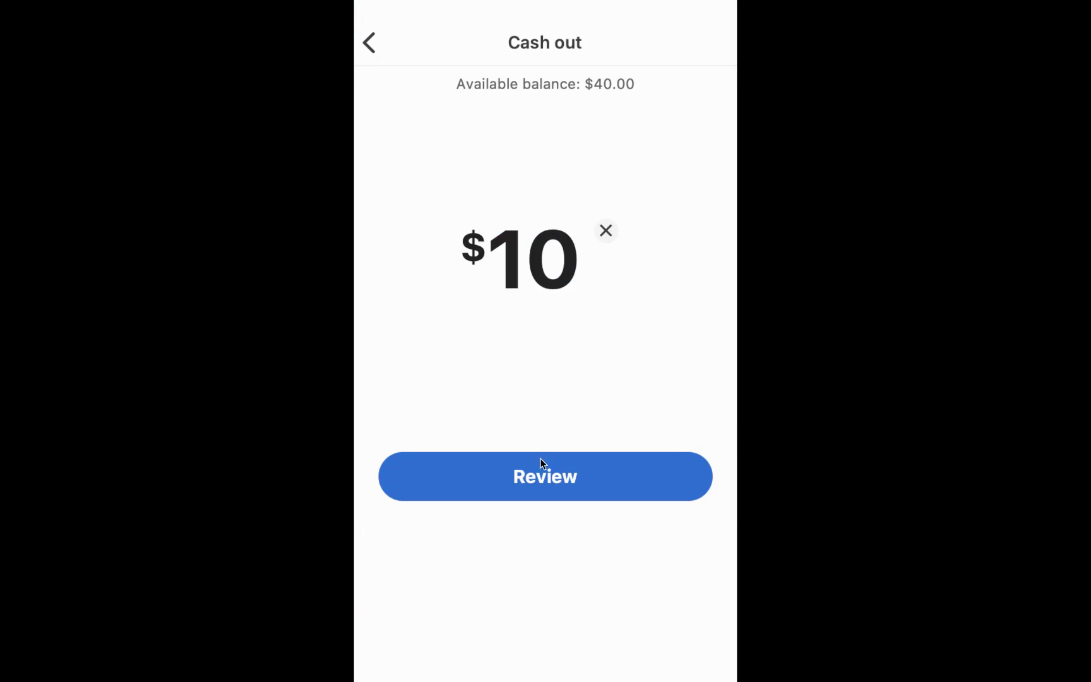
left_click(542, 469)
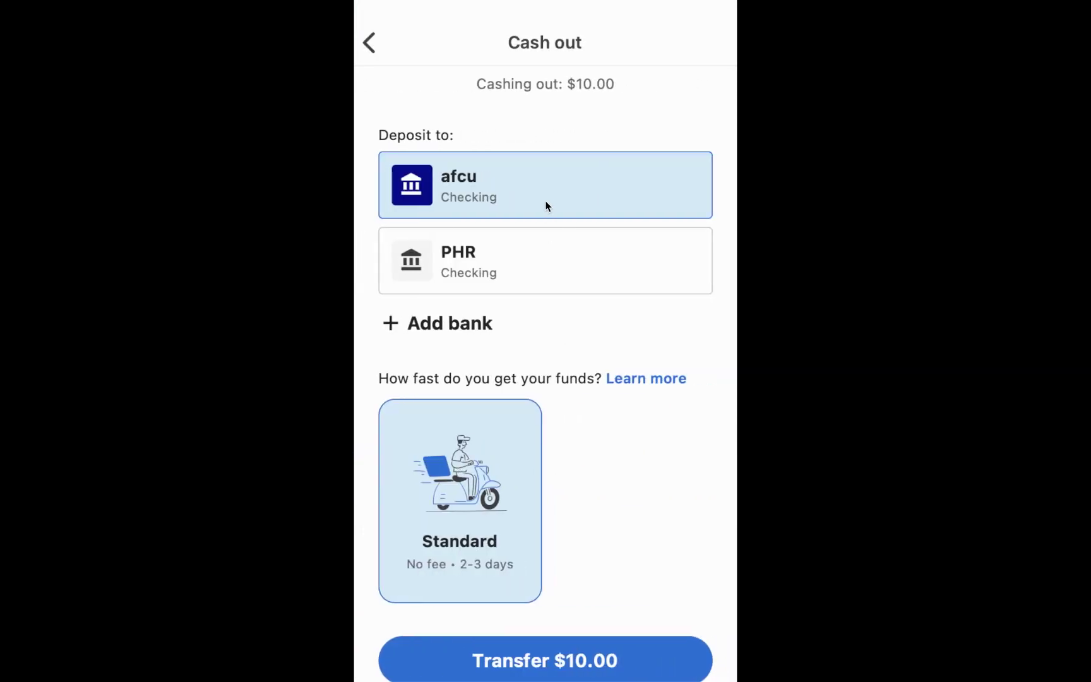
scroll(592, 461, "down", 1)
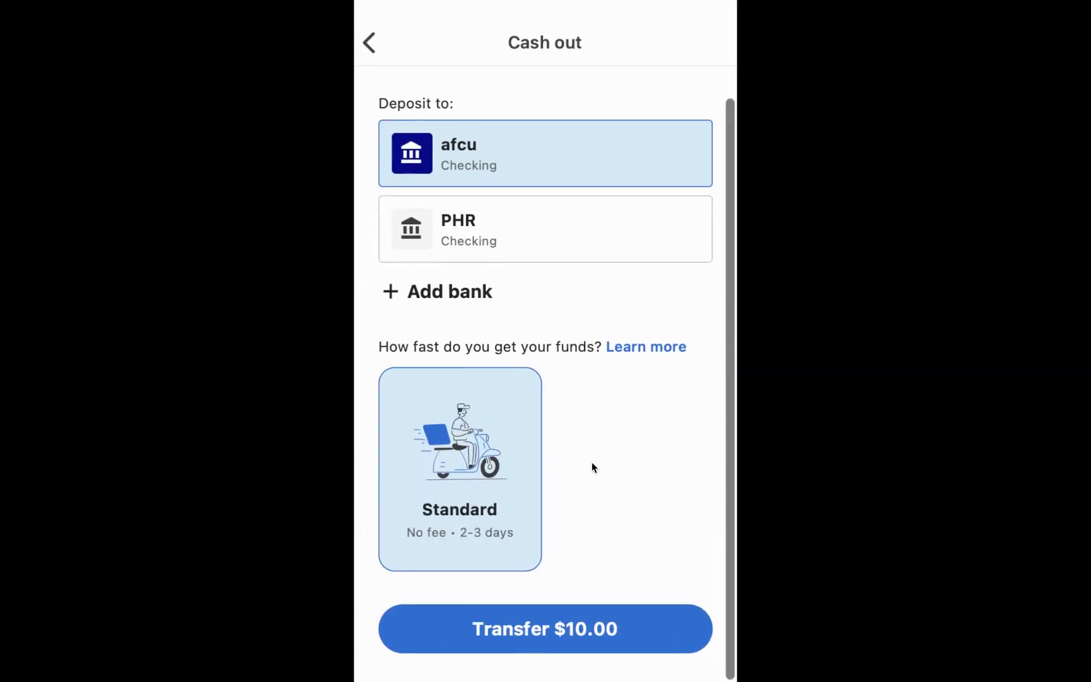
left_click(562, 637)
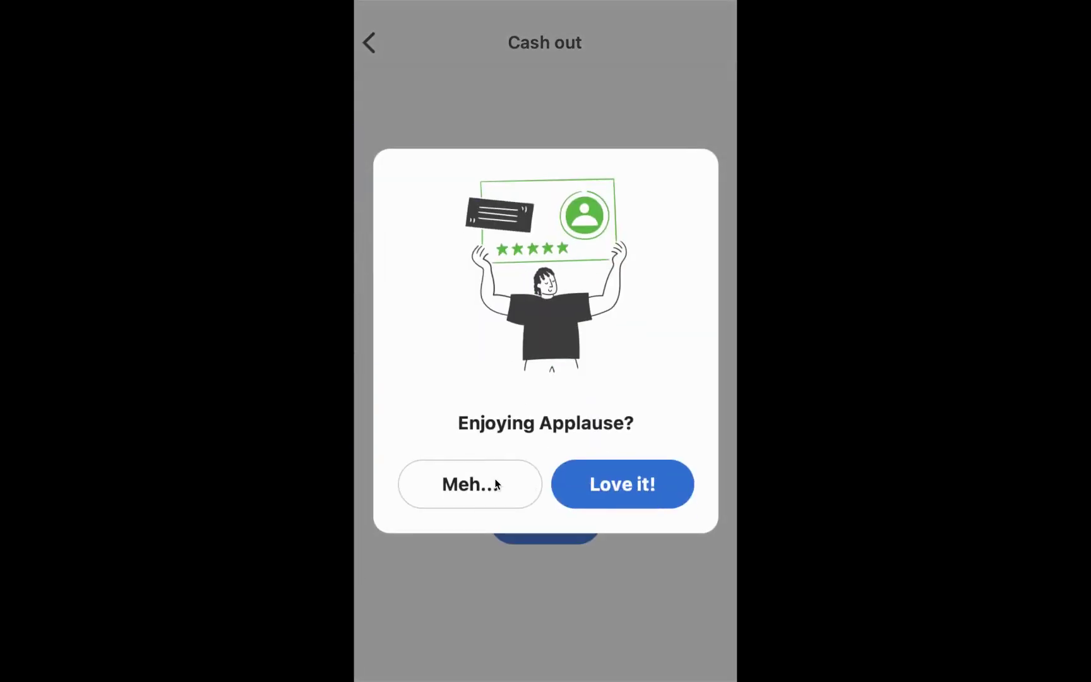
left_click(597, 477)
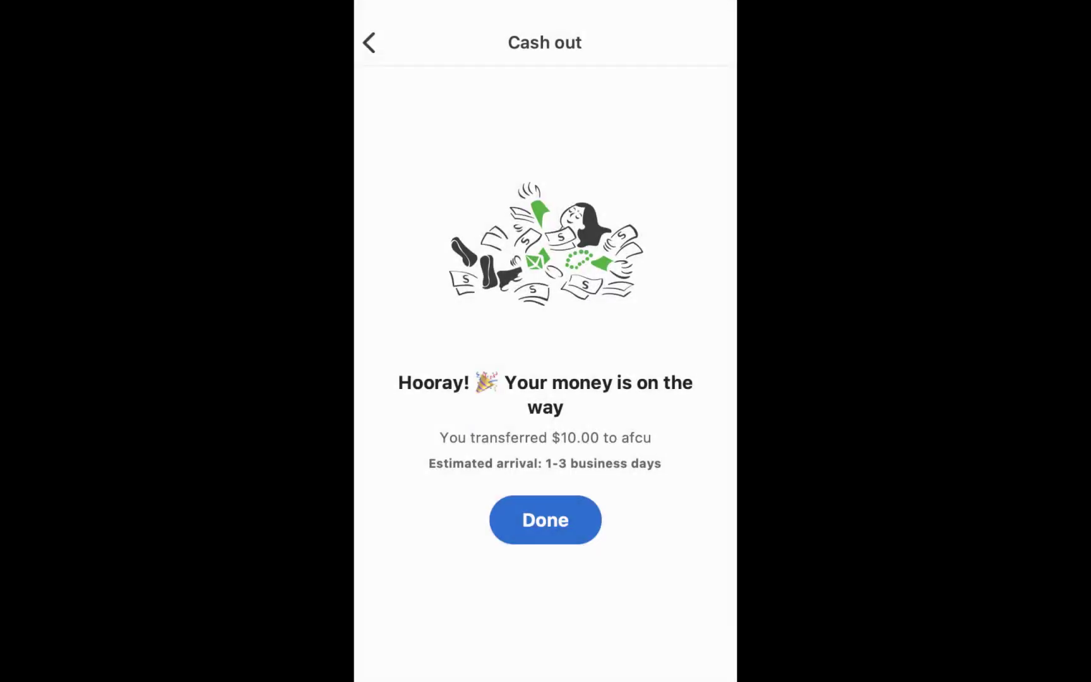
Step: Draft a $1.00 tip for the first employee with note 'Thanks for helping out this weekend!'
left_click(552, 530)
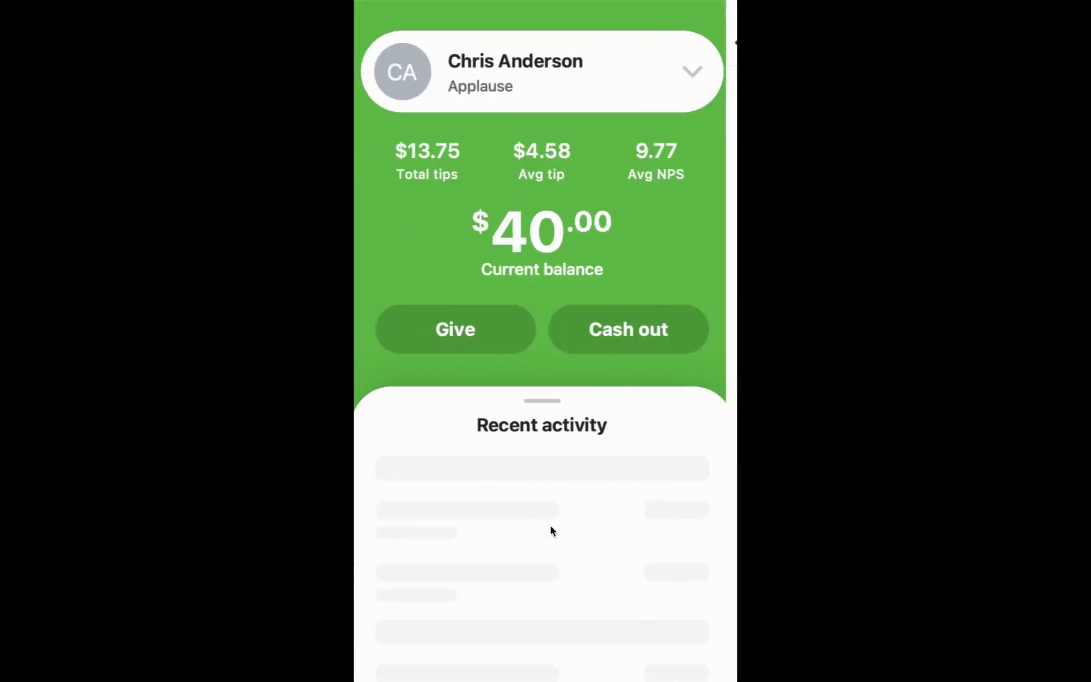
left_click(475, 339)
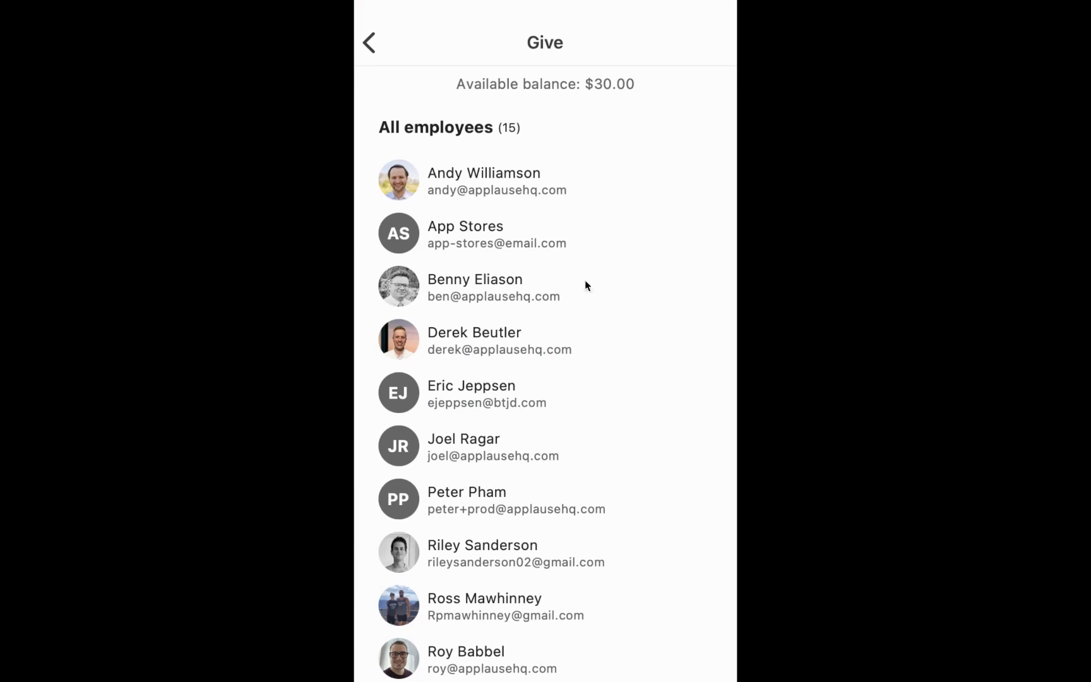
left_click(467, 182)
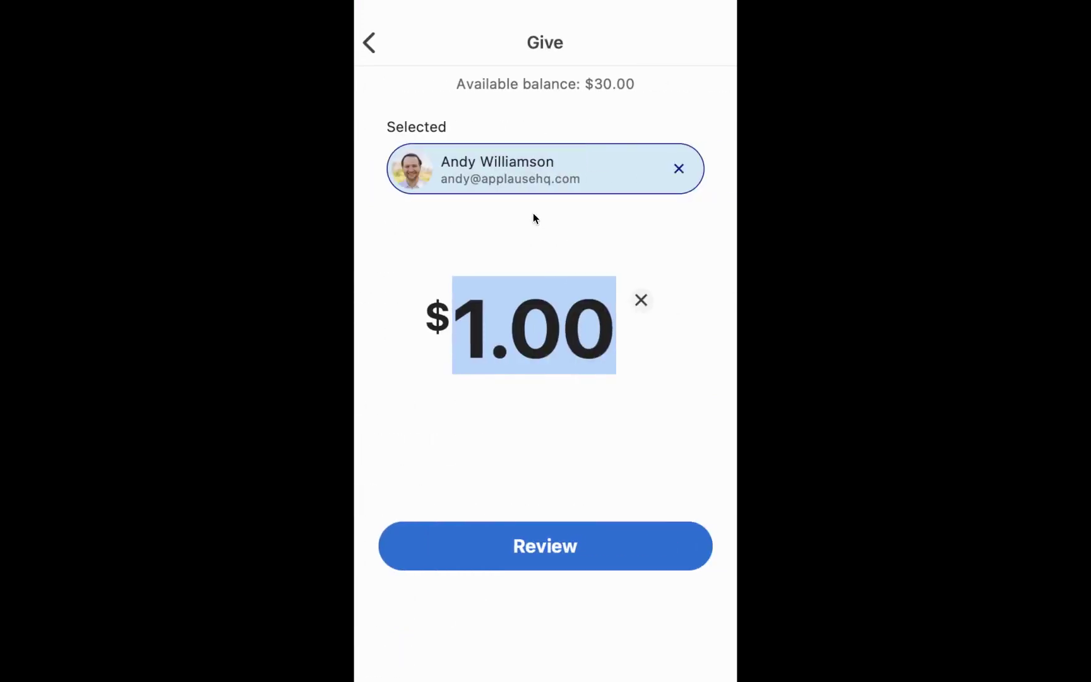
left_click(547, 549)
left_click(502, 411)
type("Thanks for helping out this weekend!")
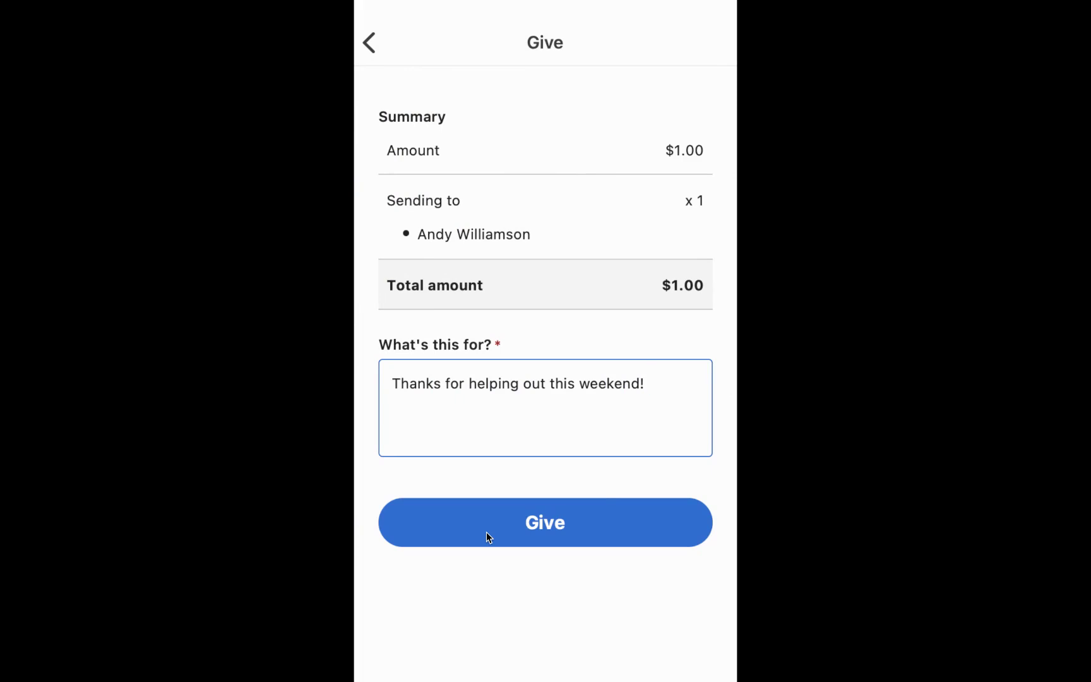
Step: Back out of the unsent tip to the home dashboard
left_click(368, 42)
left_click(368, 42)
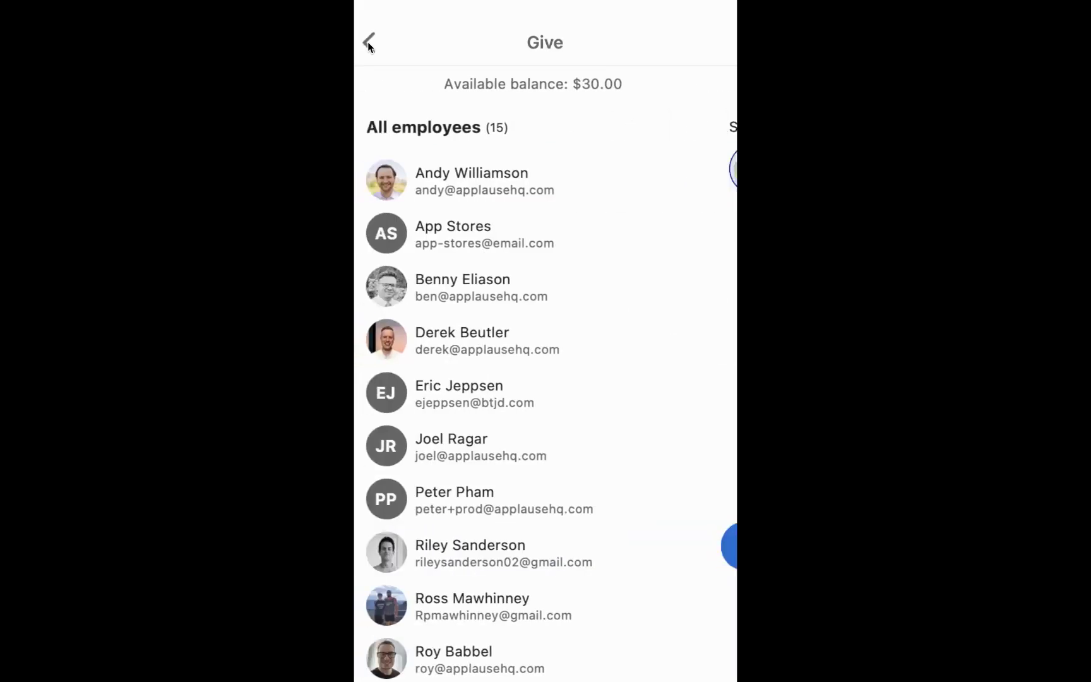
left_click(368, 41)
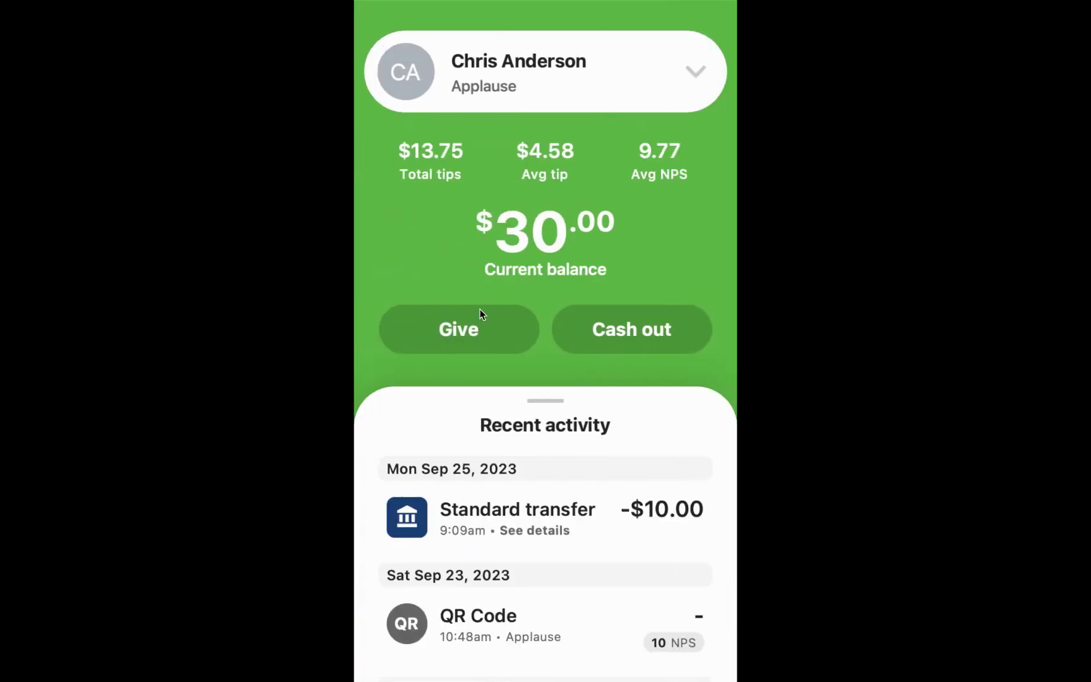
Step: Expand the profile card's account menu from the $30.00 home screen
left_click(693, 73)
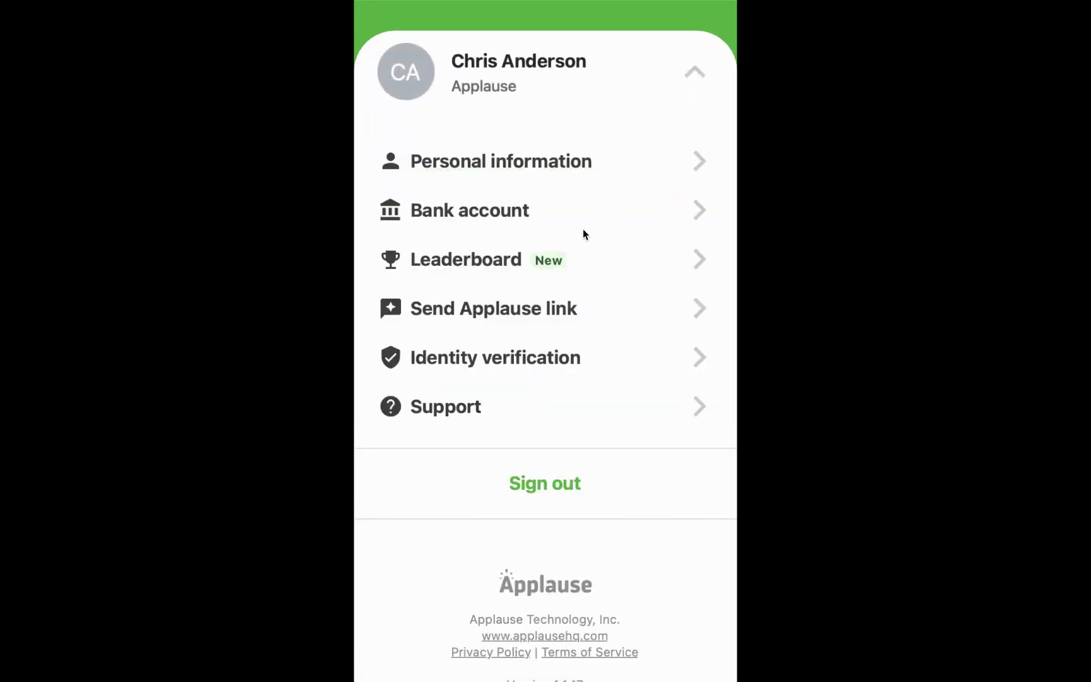
Step: View Leaderboard Reviews rankings for QTD, WTD, then TODAY, and return to the menu
left_click(606, 258)
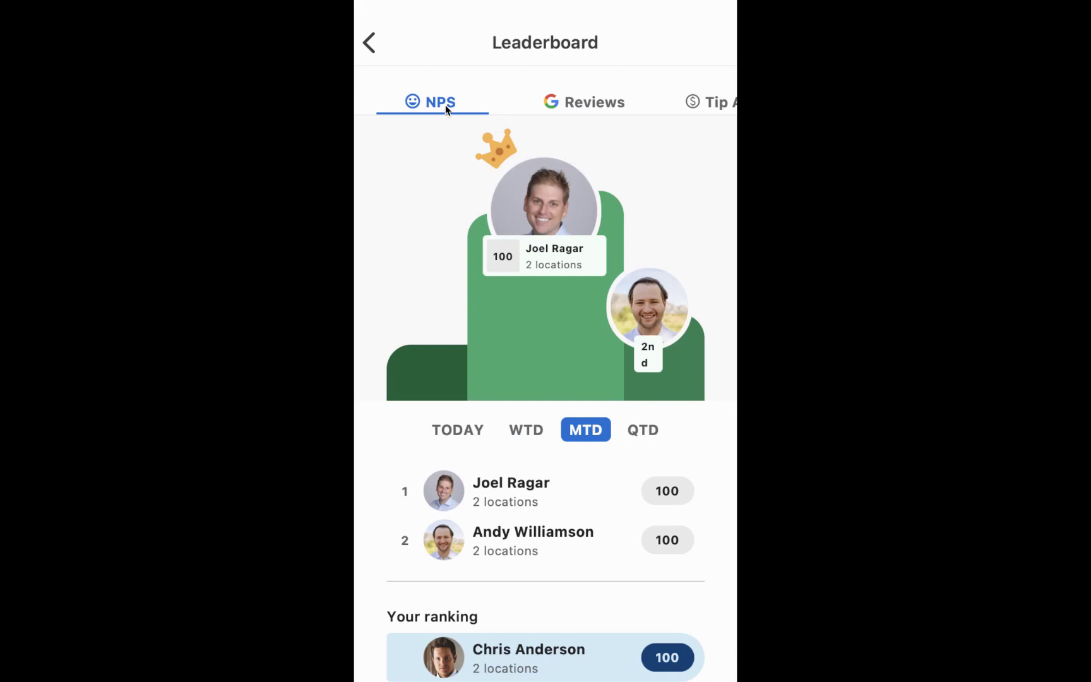
left_click(547, 106)
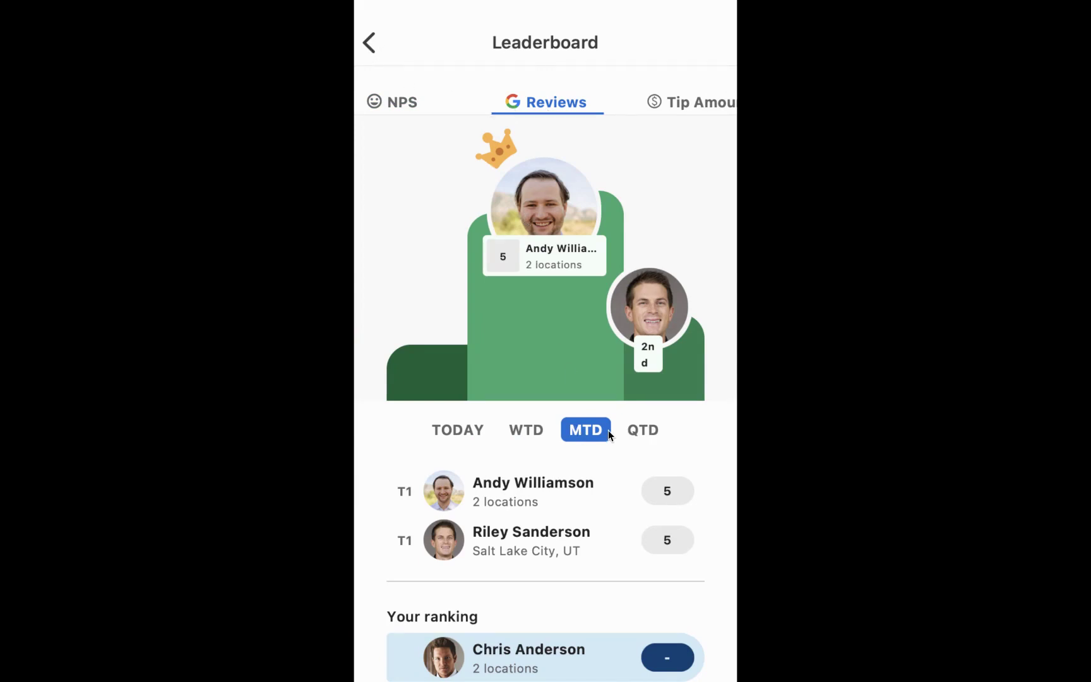
left_click(639, 429)
left_click(533, 427)
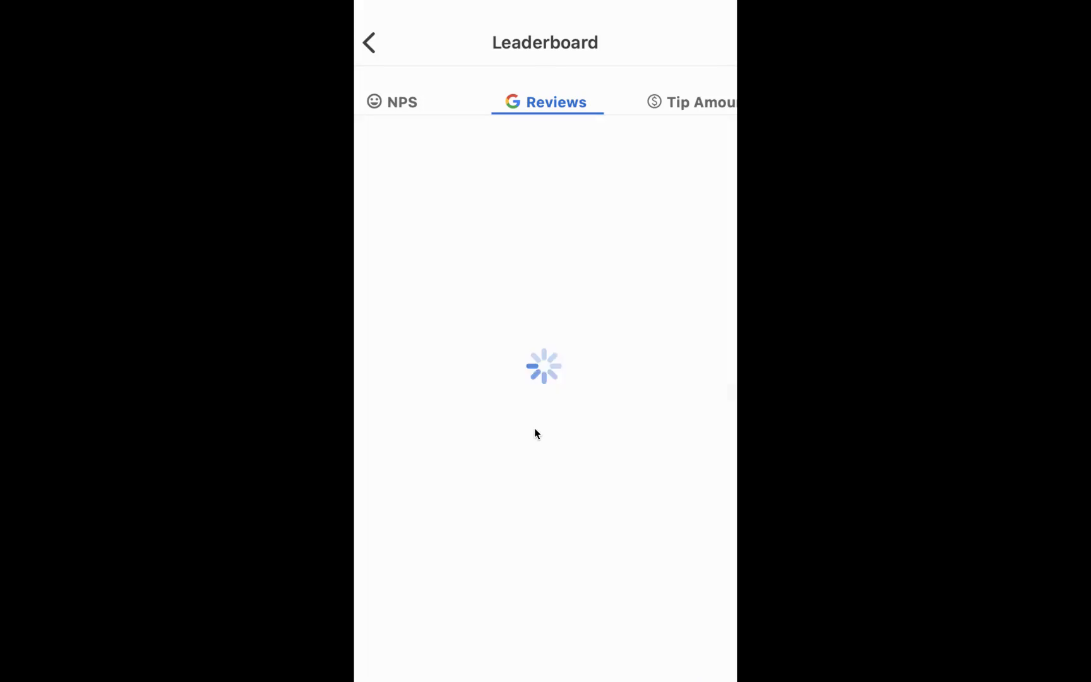
left_click(483, 516)
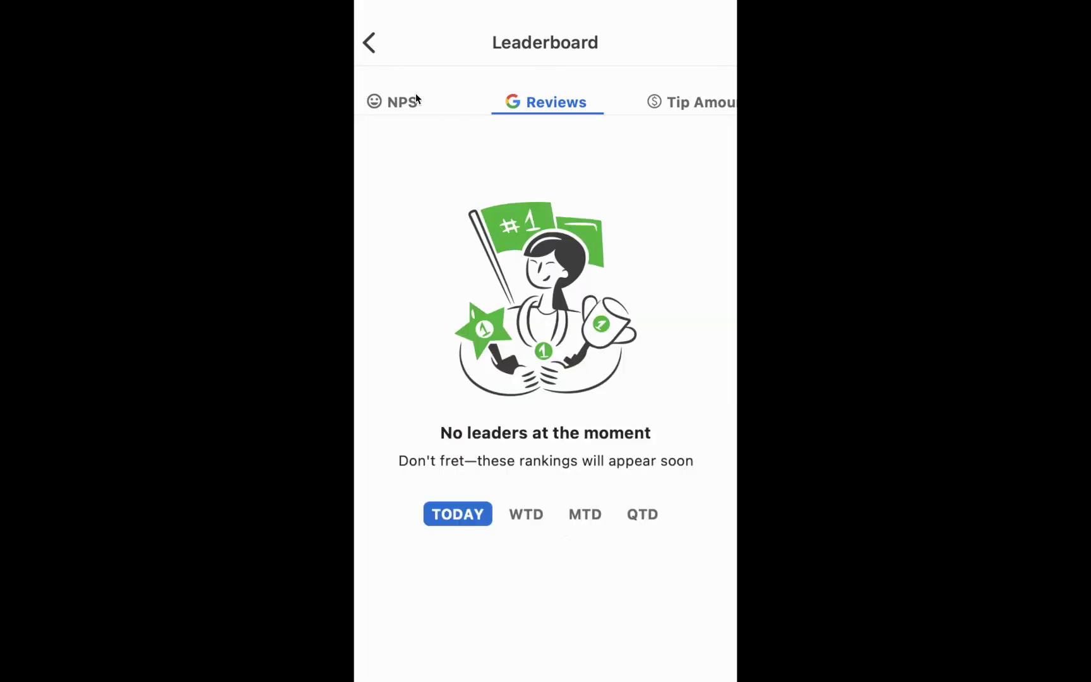
left_click(372, 45)
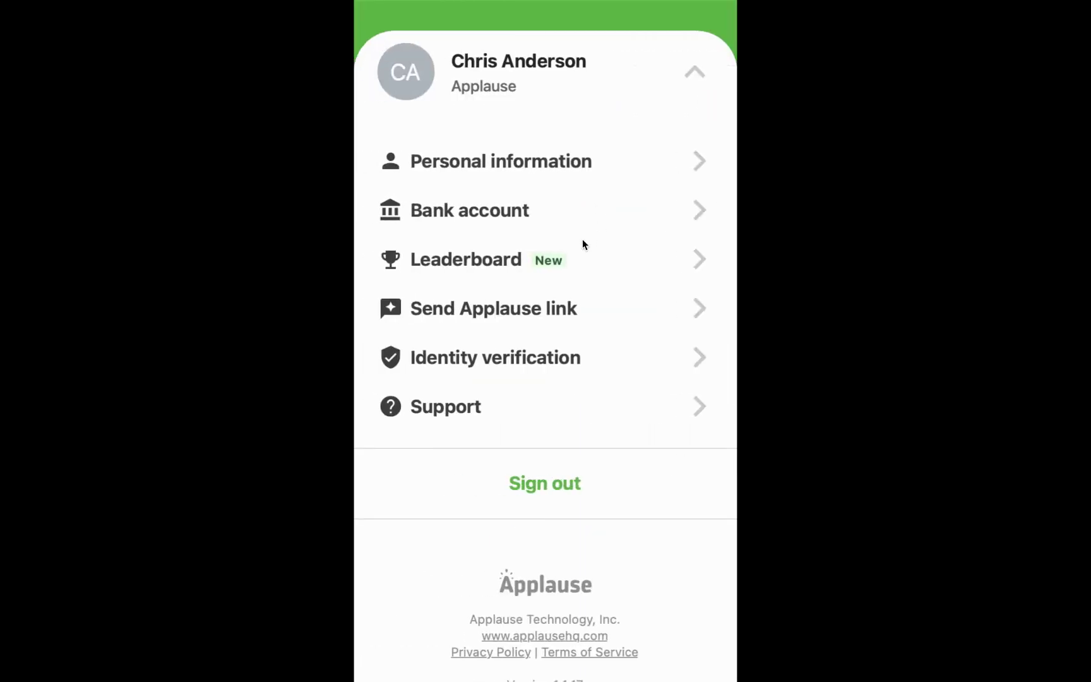
Step: Enter the customer's first name, last name and phone number in Send Applause link
left_click(544, 310)
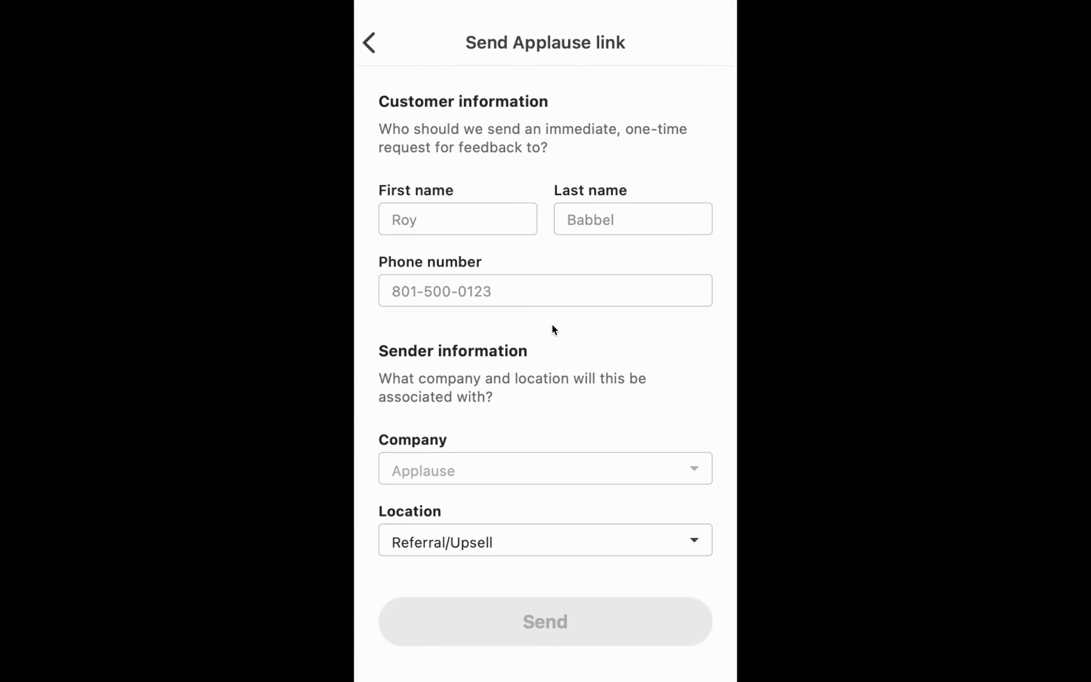
left_click(441, 219)
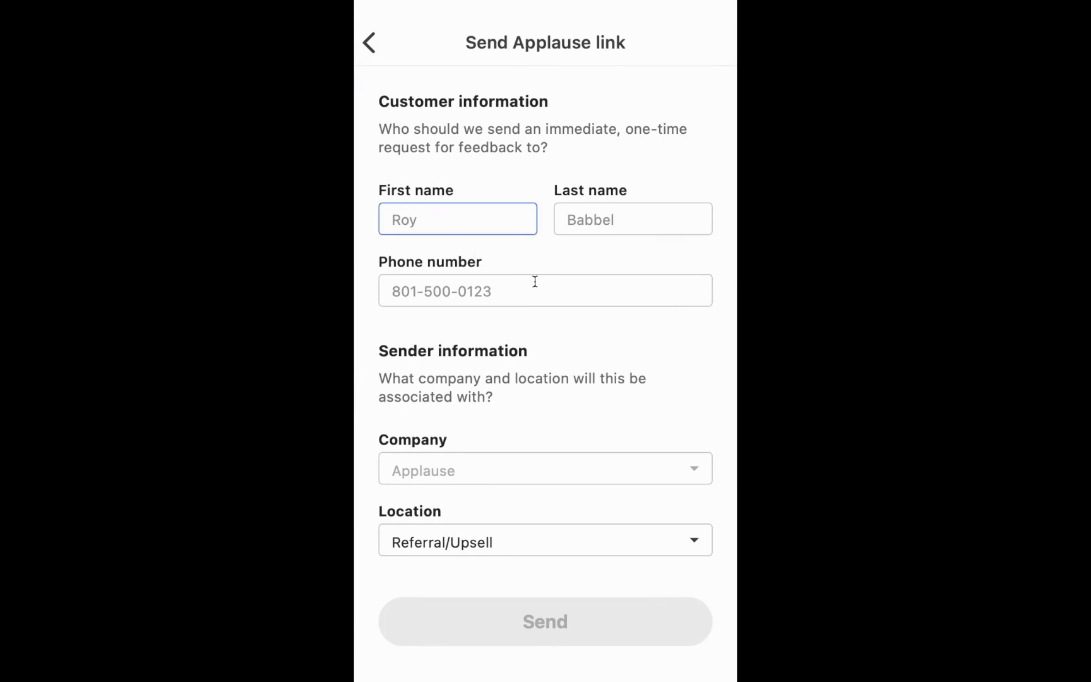
key("Tab")
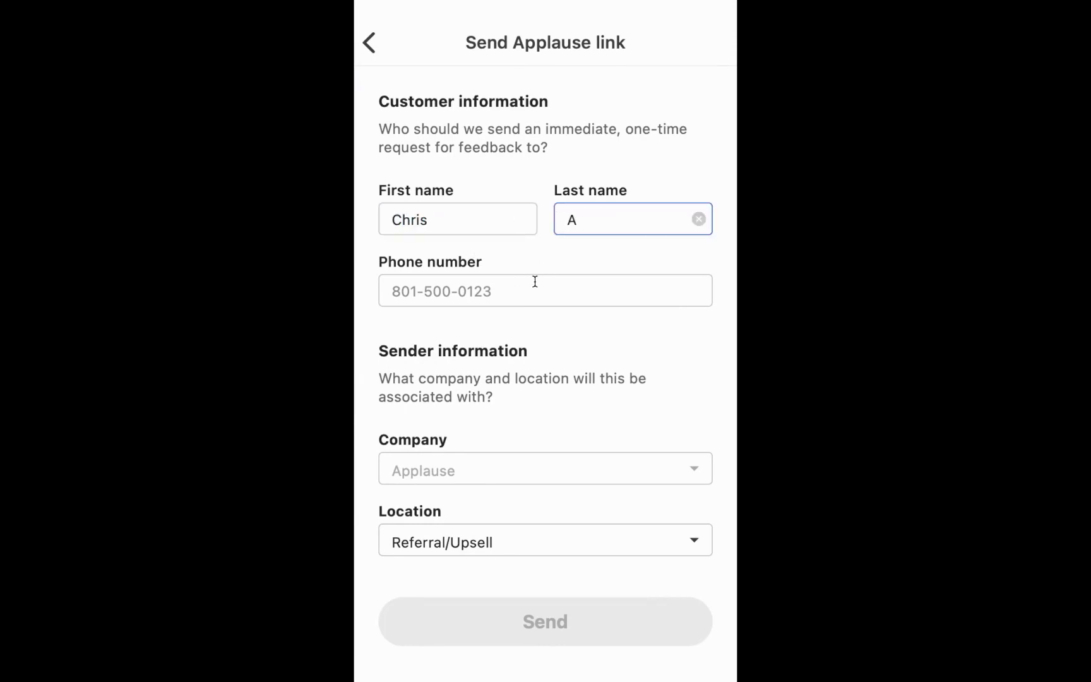
key("Tab")
type("8")
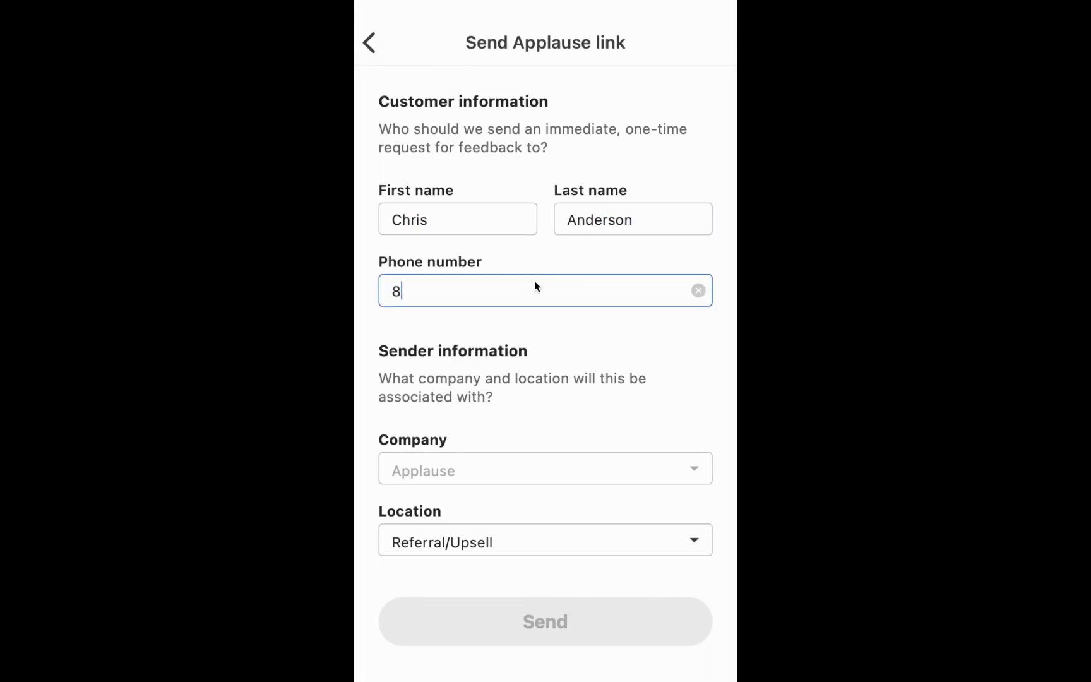
type("88-888-8888")
left_click(624, 466)
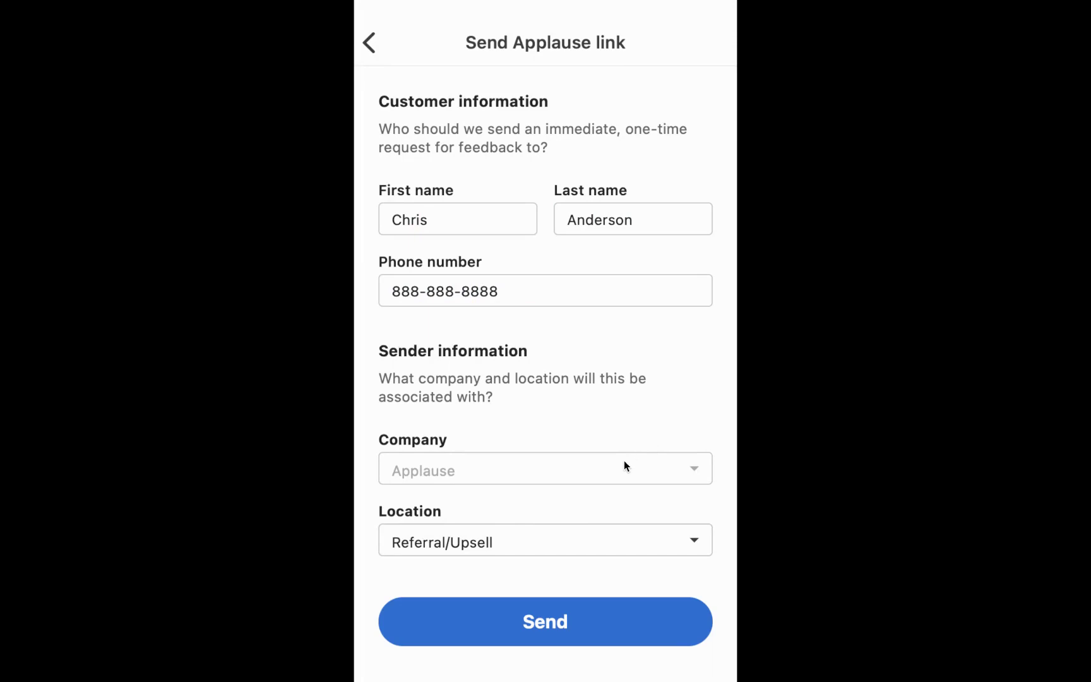
Step: Set the location to Salt Lake City, UT and return to the account menu
left_click(608, 531)
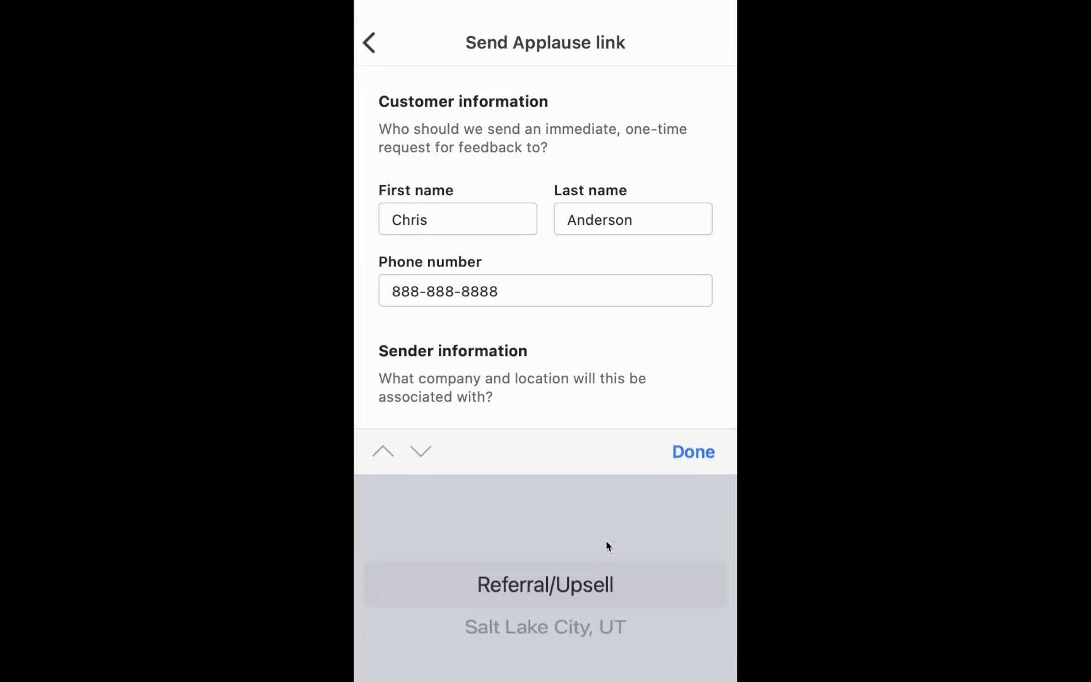
scroll(627, 448, "down", 1)
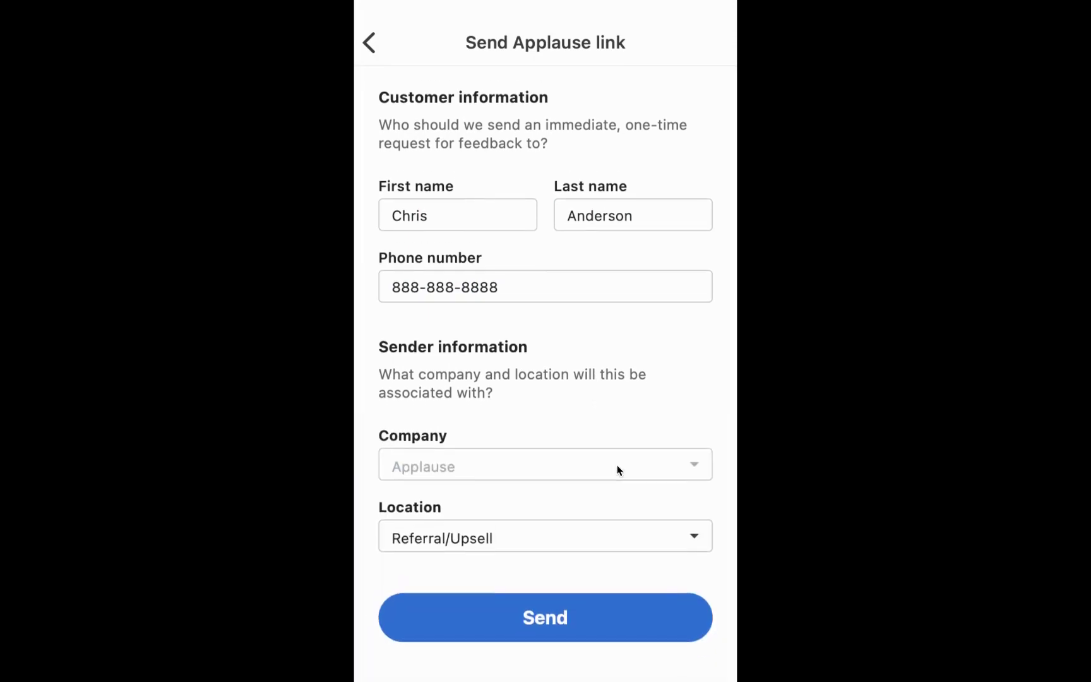
left_click(614, 536)
left_click(578, 623)
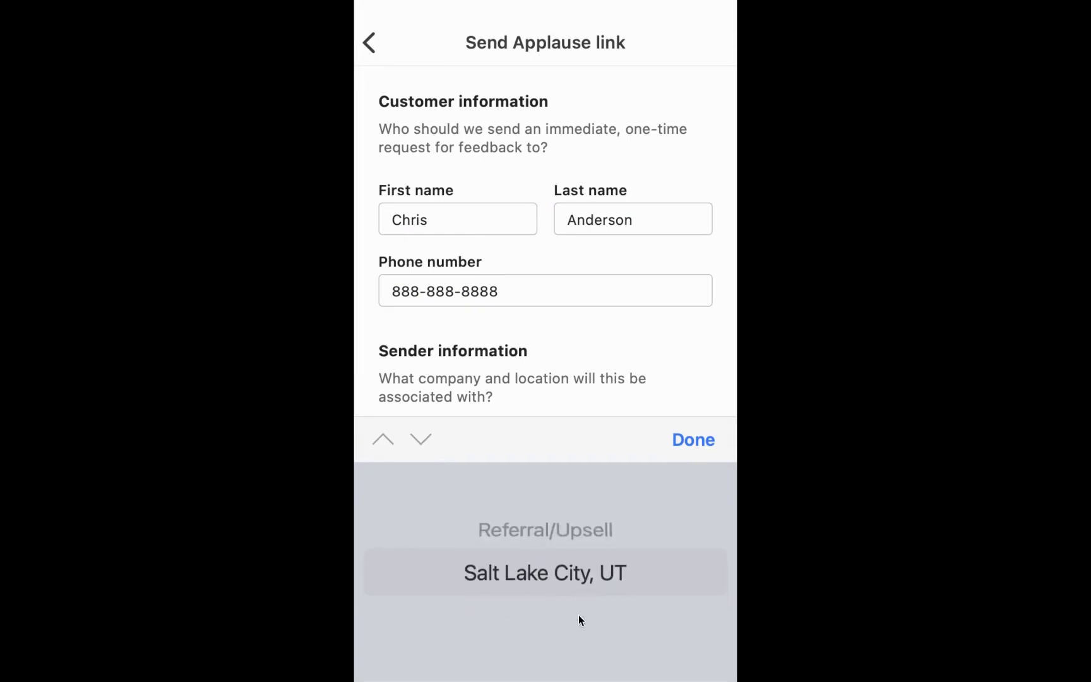
left_click(693, 440)
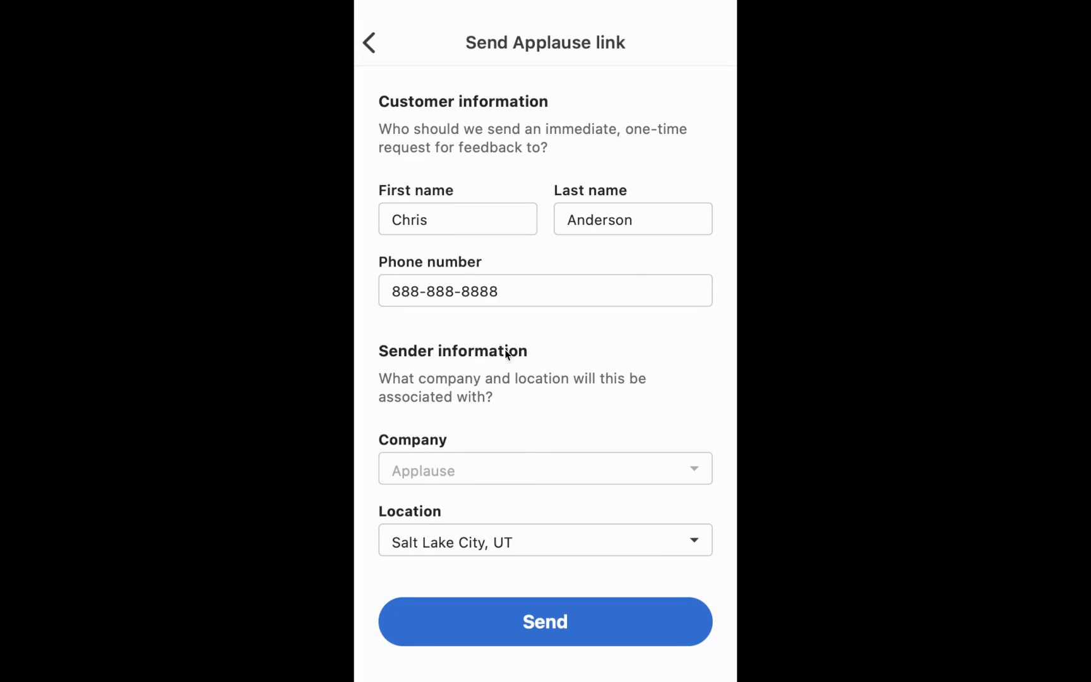
left_click(369, 42)
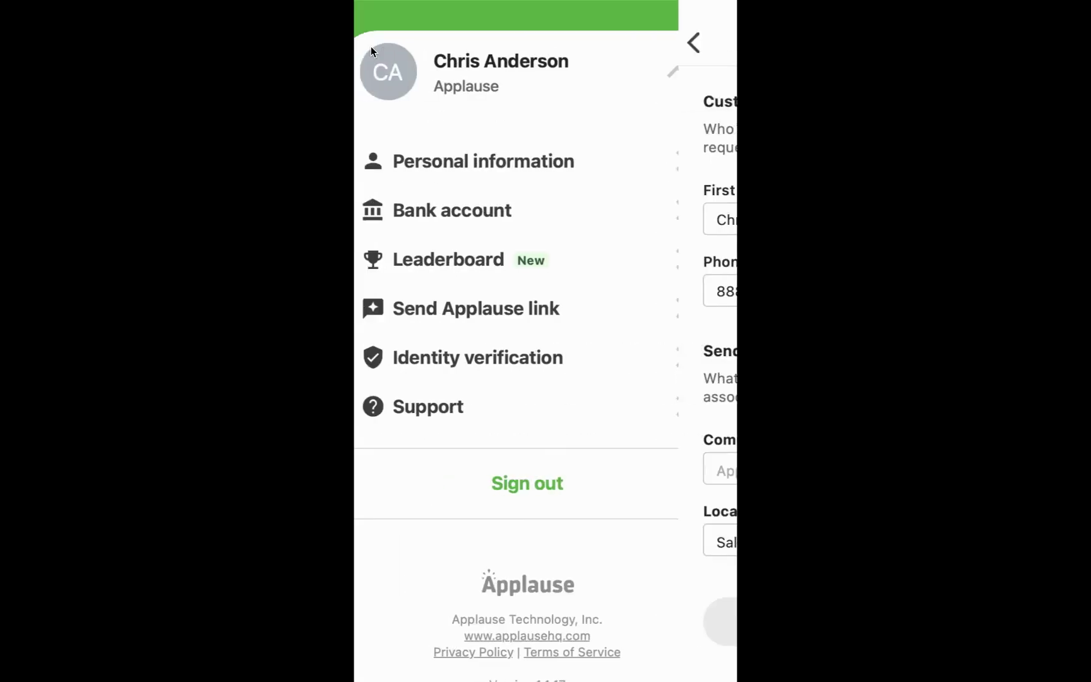
left_click(557, 361)
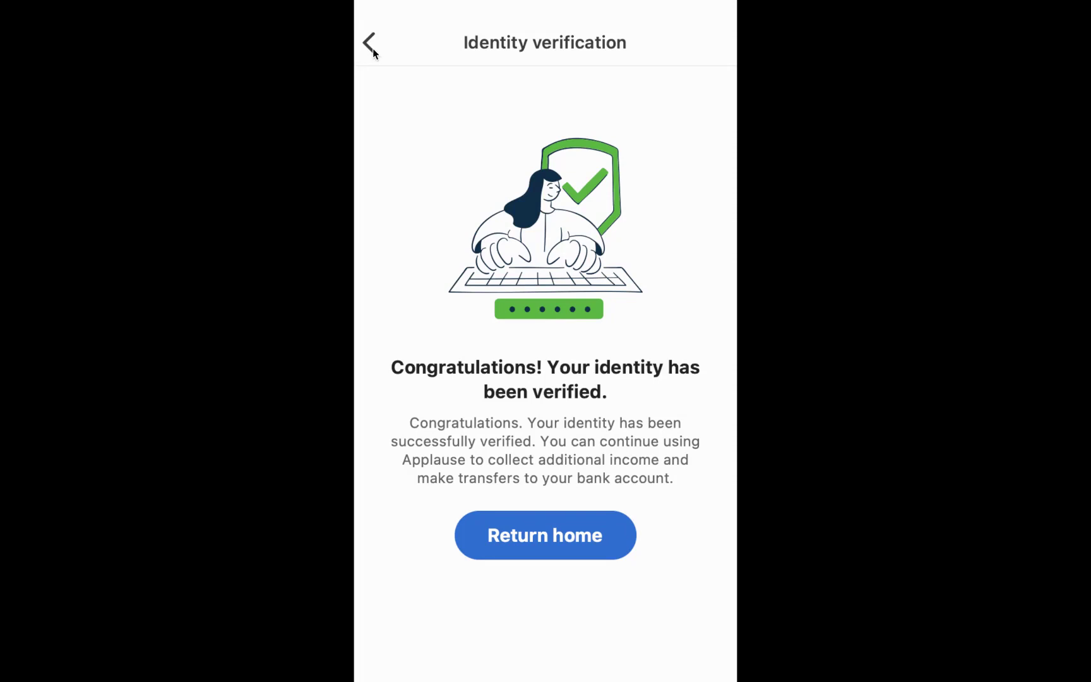
left_click(369, 44)
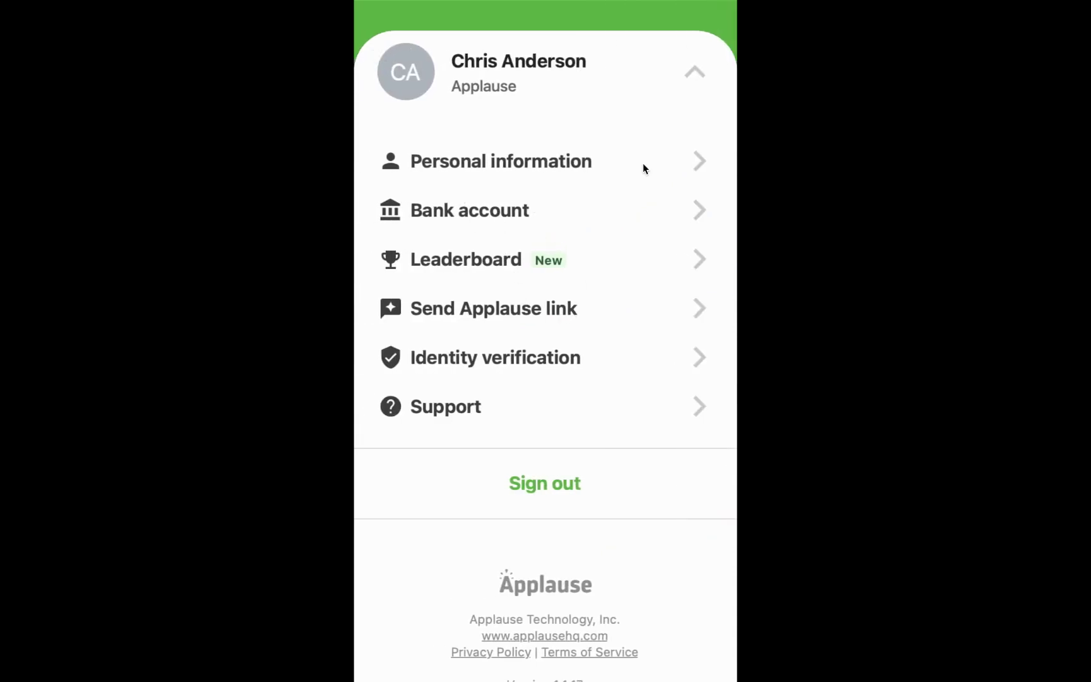
Step: Collapse the account menu and scroll through the Recent activity feed and back
left_click(693, 73)
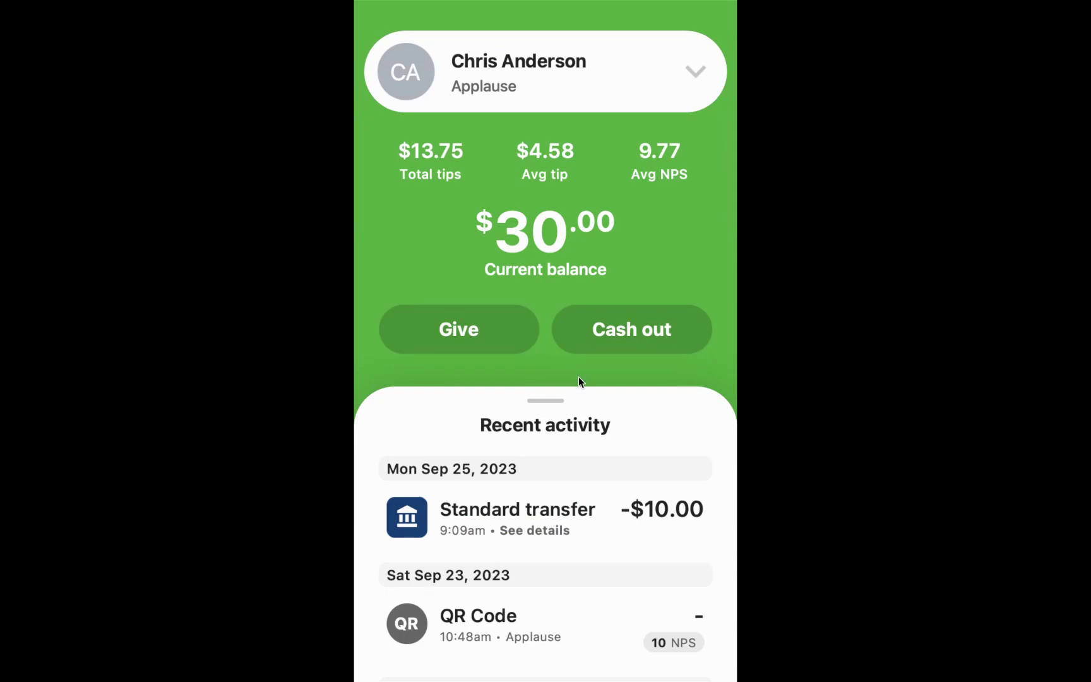
scroll(599, 592, "down", 1)
scroll(599, 592, "up", 5)
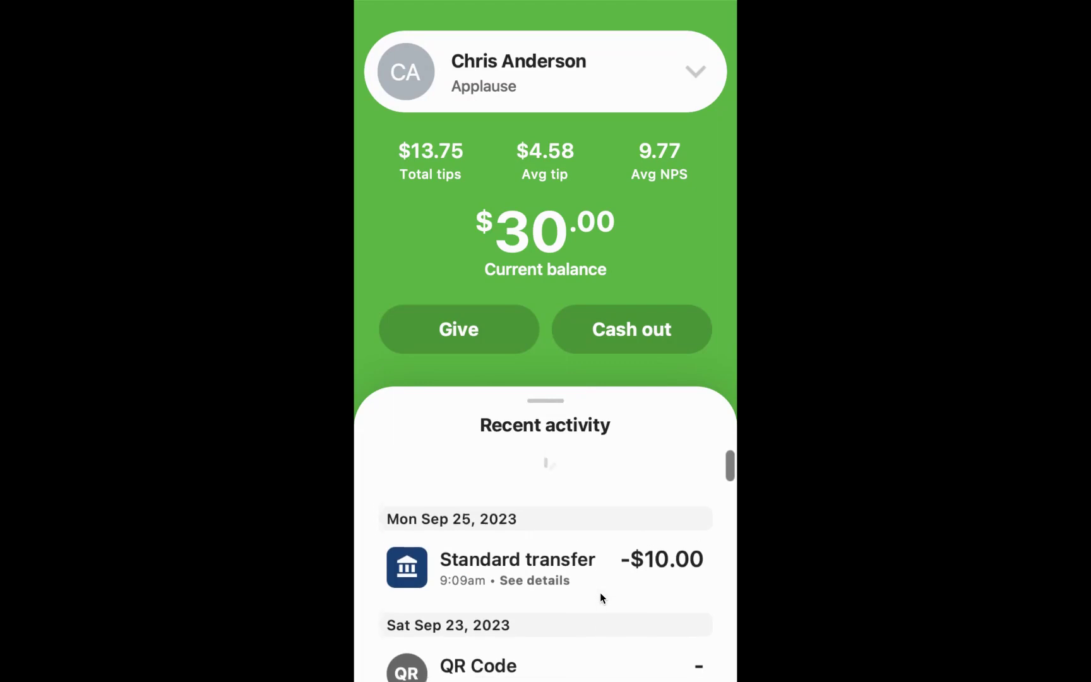
scroll(588, 574, "down", 2)
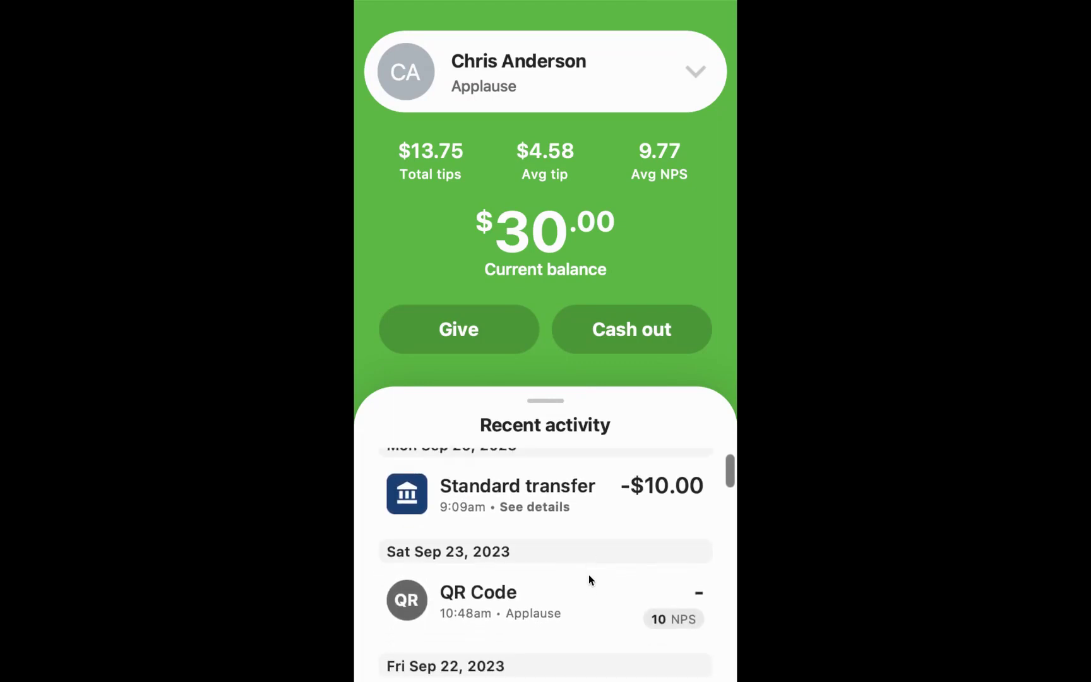
scroll(588, 578, "down", 3)
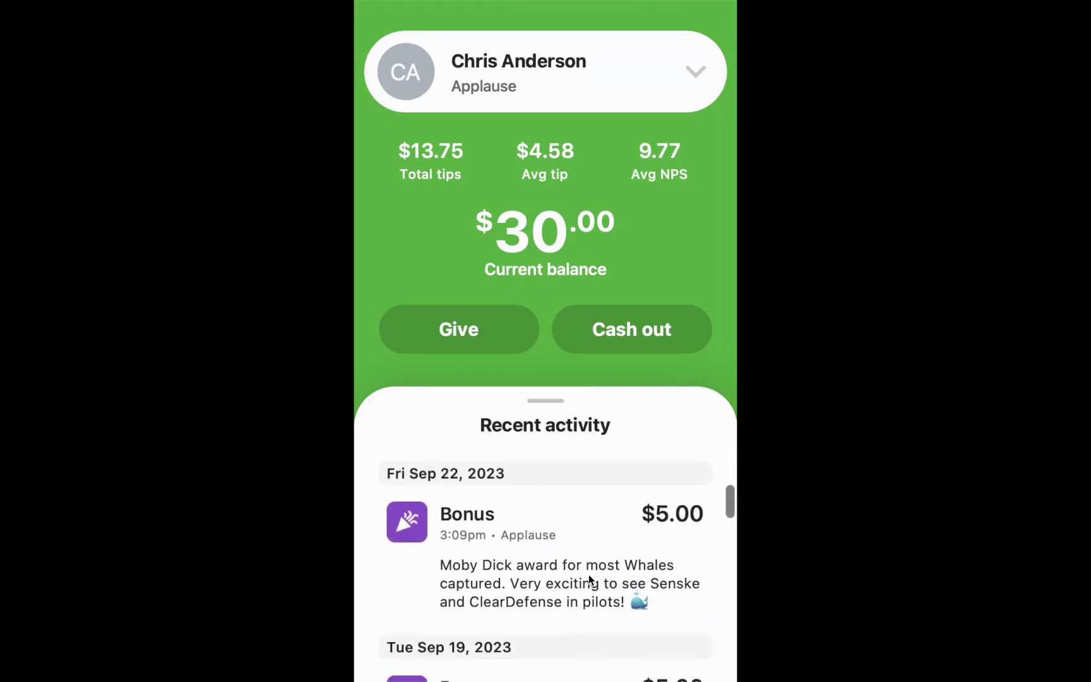
scroll(588, 577, "down", 5)
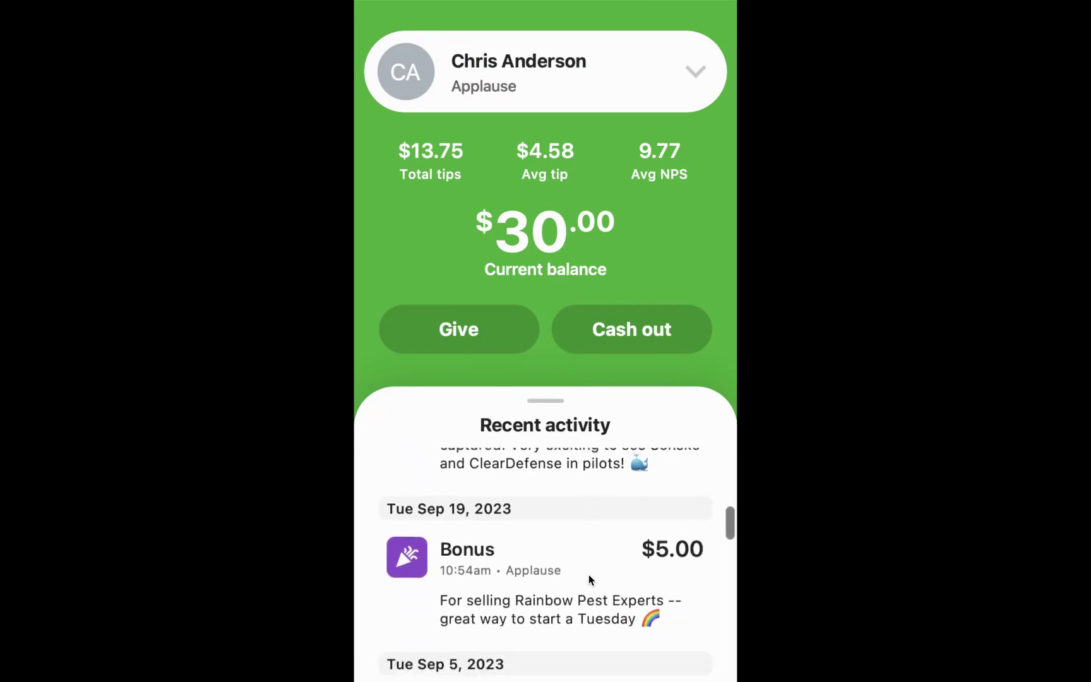
scroll(588, 574, "down", 2)
scroll(589, 570, "down", 2)
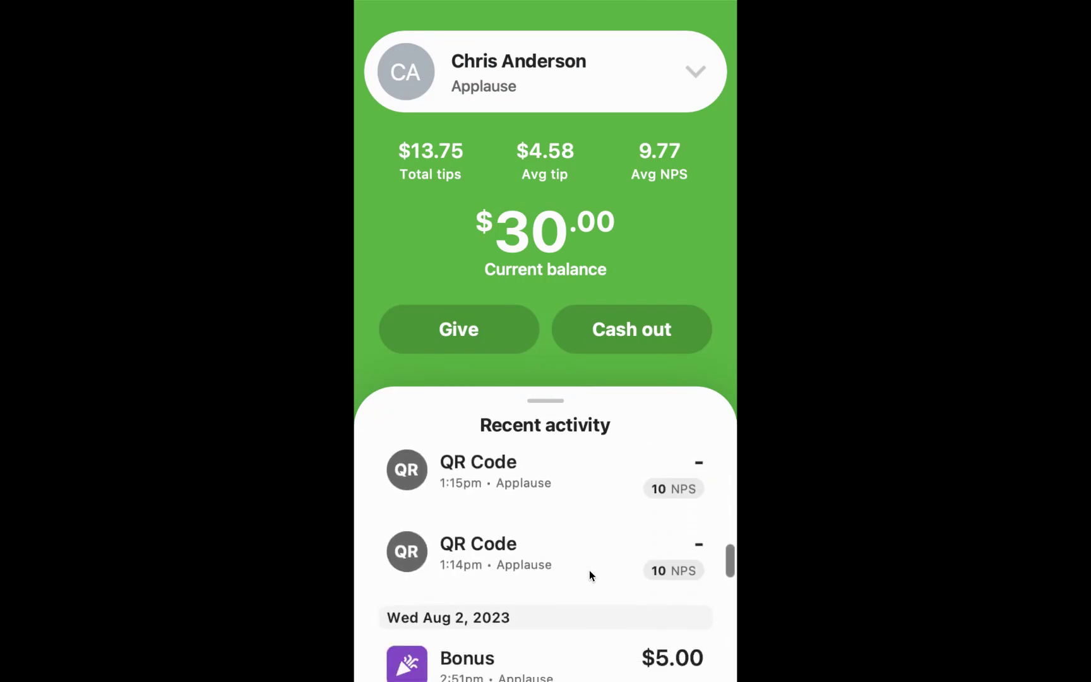
scroll(644, 486, "down", 10)
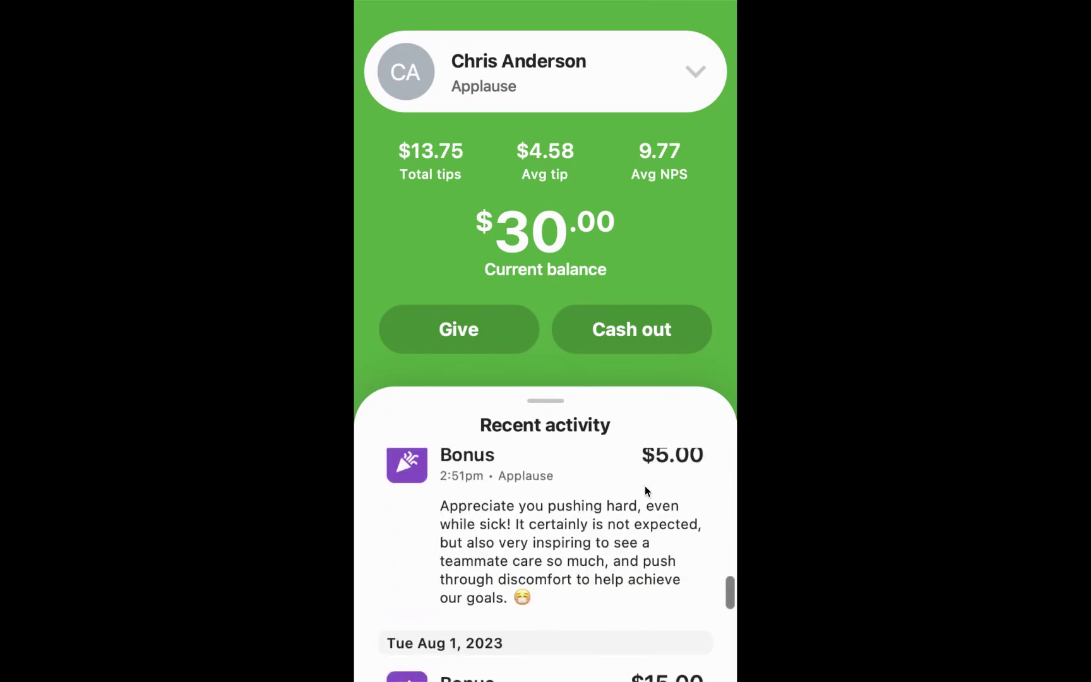
scroll(644, 486, "up", 15)
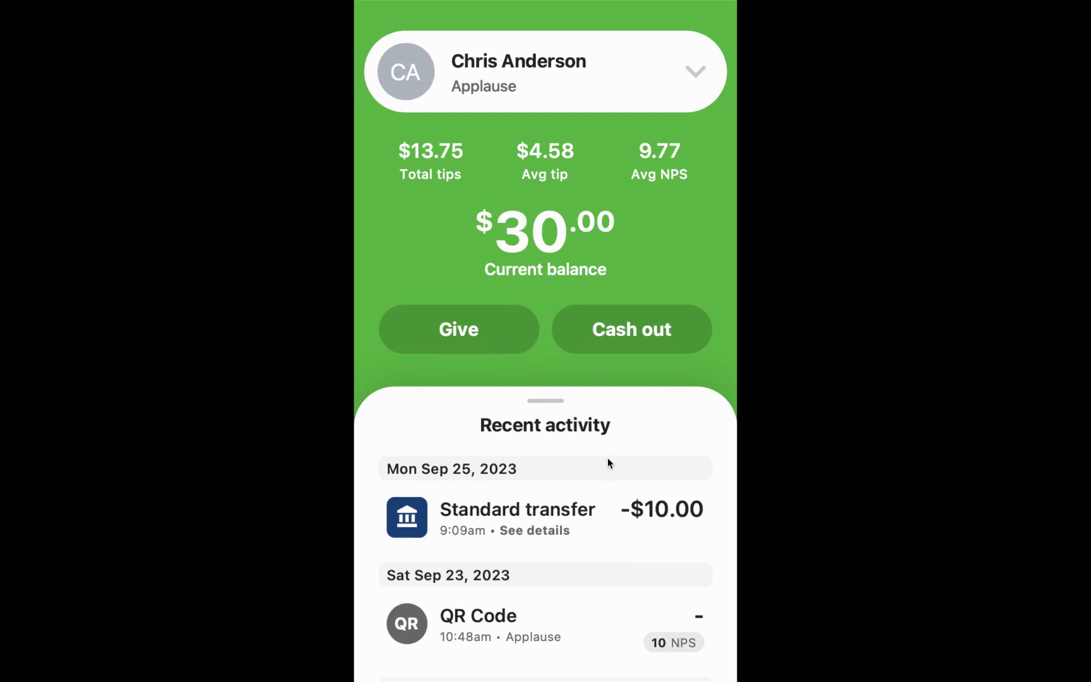
Step: Open Support from the account menu and scroll the Intercom help articles
left_click(681, 71)
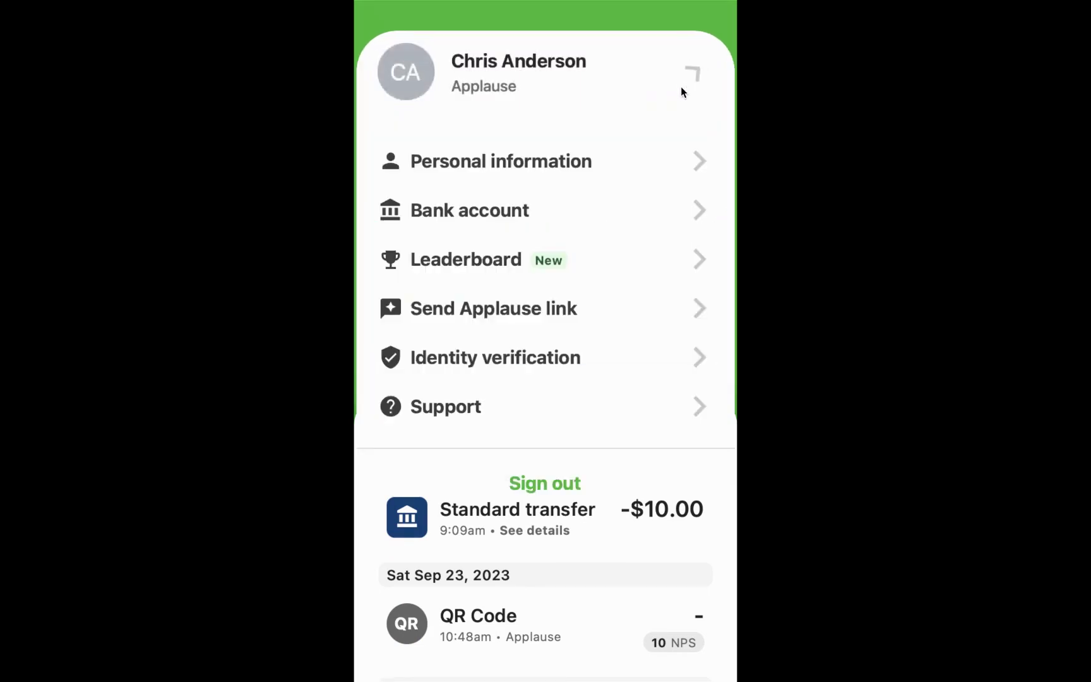
left_click(443, 394)
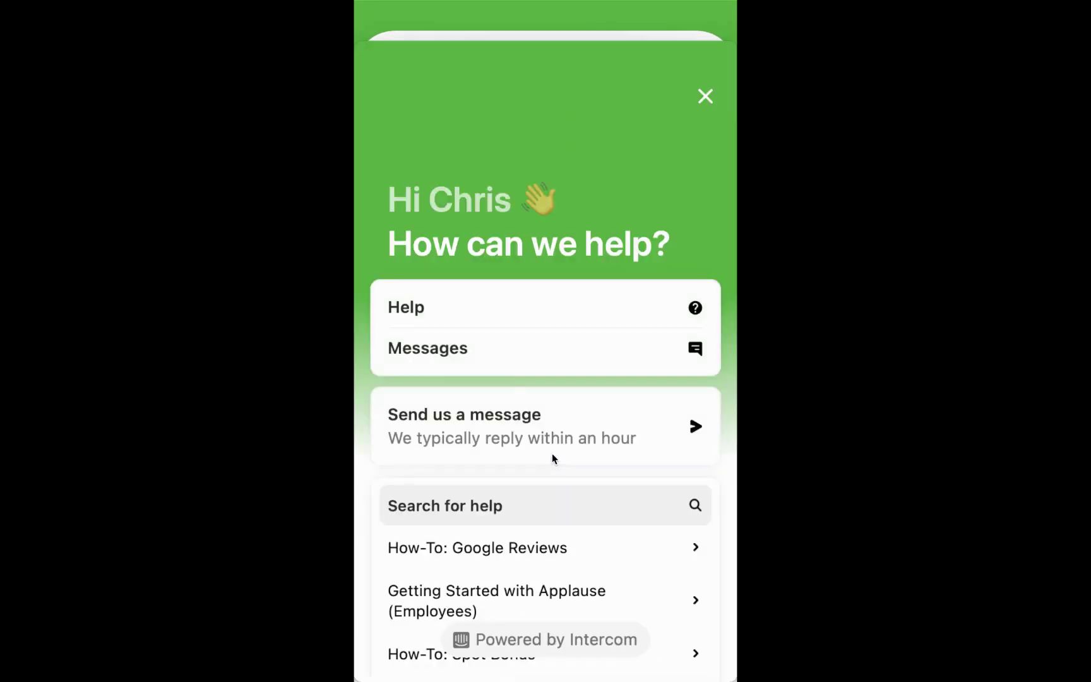
scroll(516, 352, "down", 2)
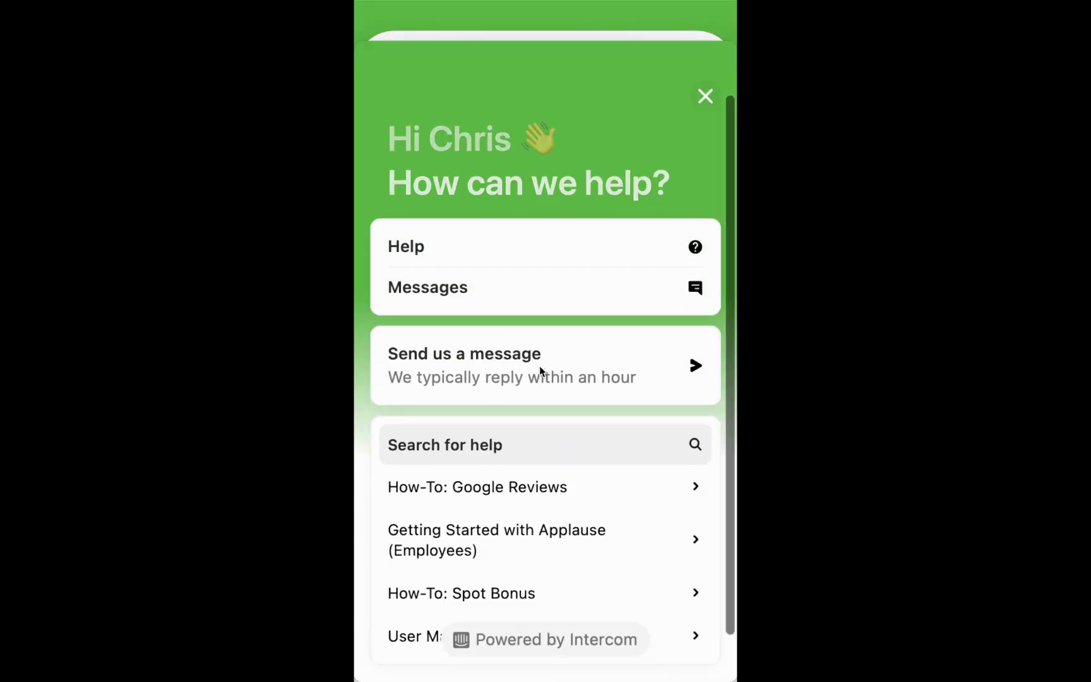